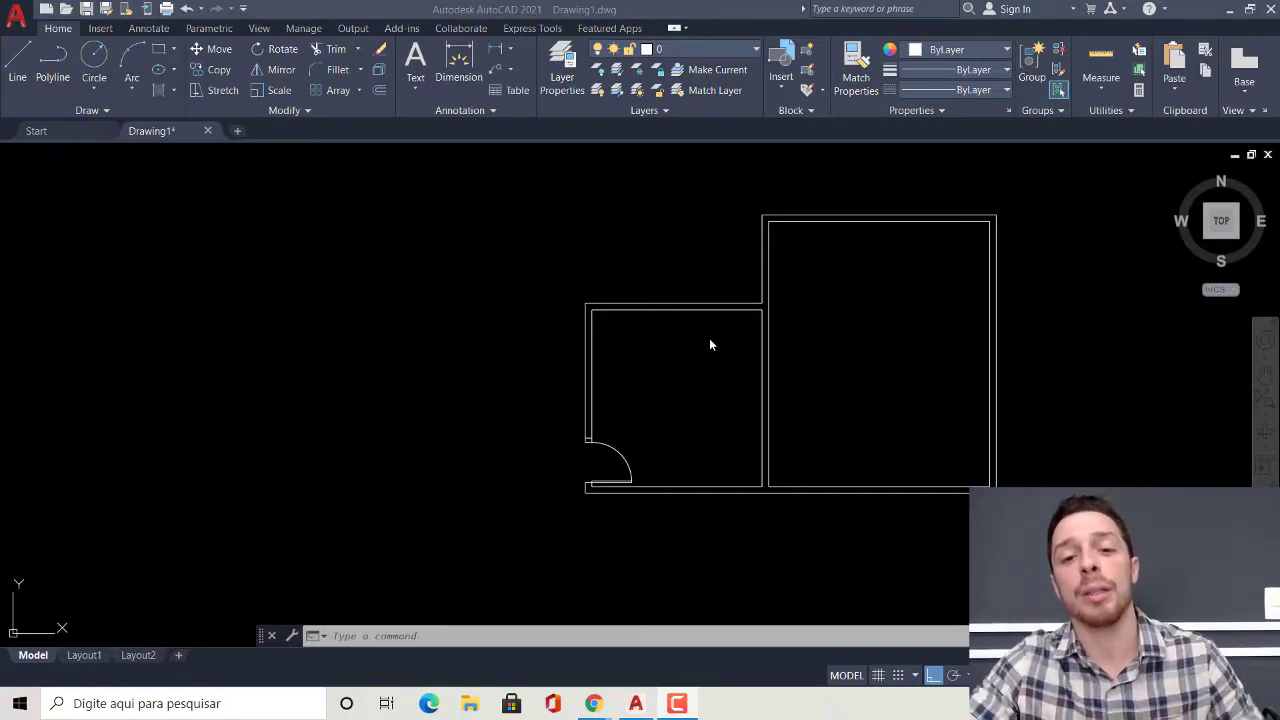
Verify the snap settings, then draw a short line across the small room's top wall at its midpoint
scroll(660, 335, up, 4)
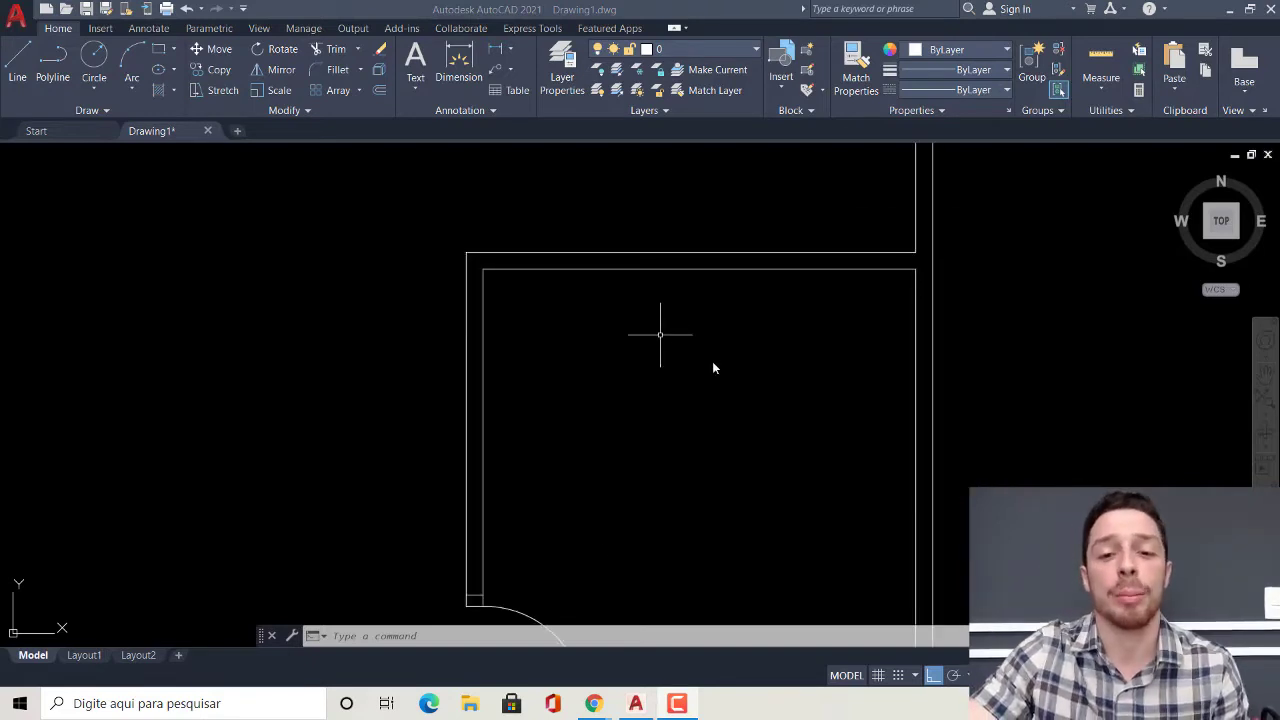
click(14, 74)
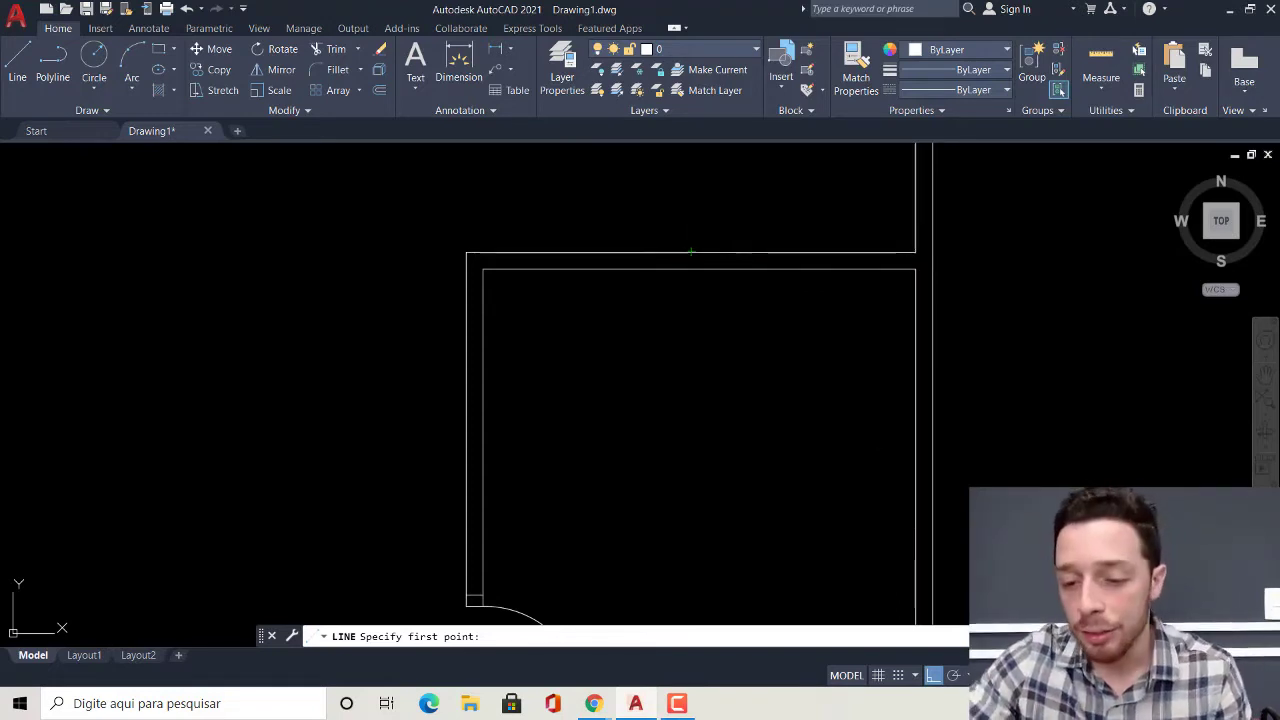
click(1045, 675)
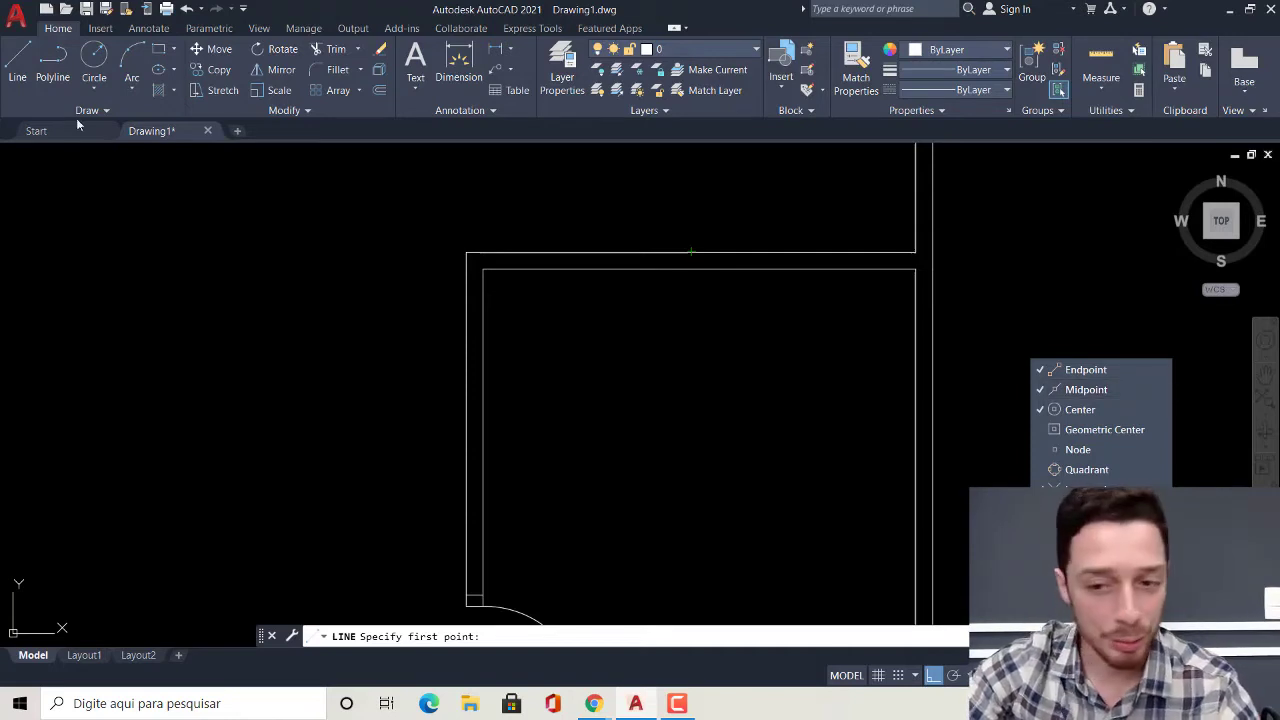
click(17, 57)
click(17, 57)
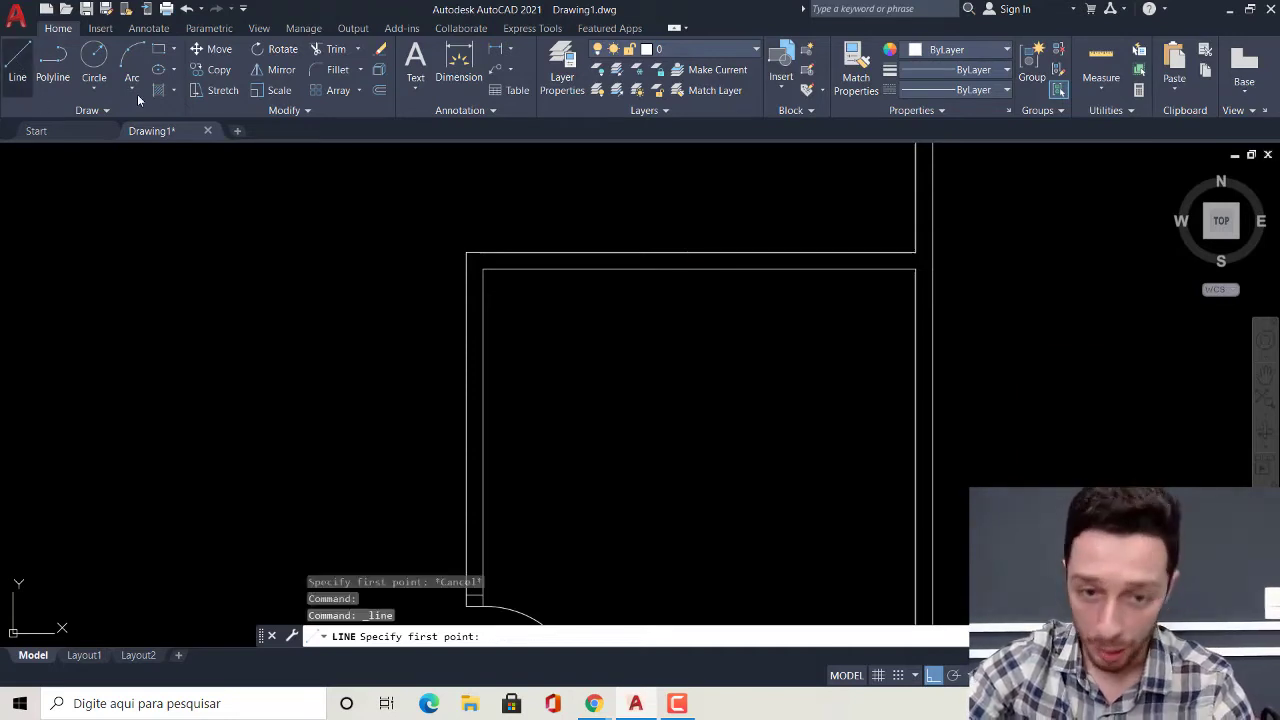
click(691, 268)
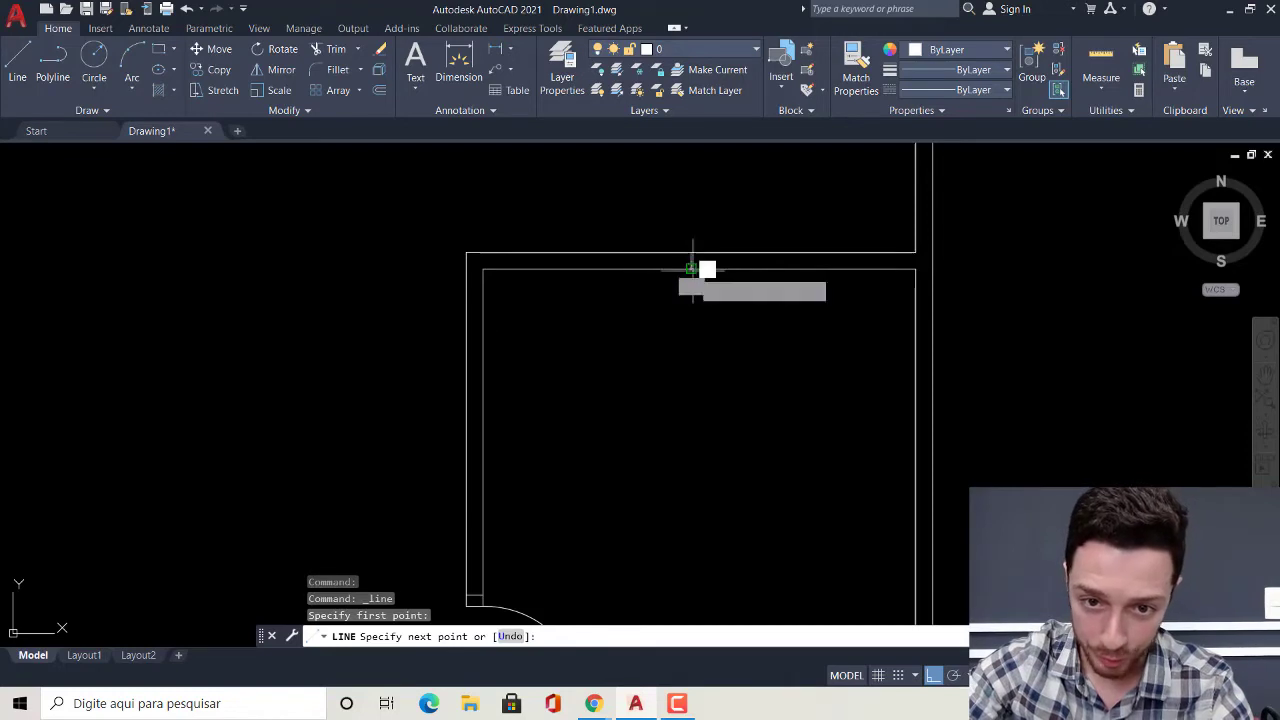
key(Escape)
key(Escape)
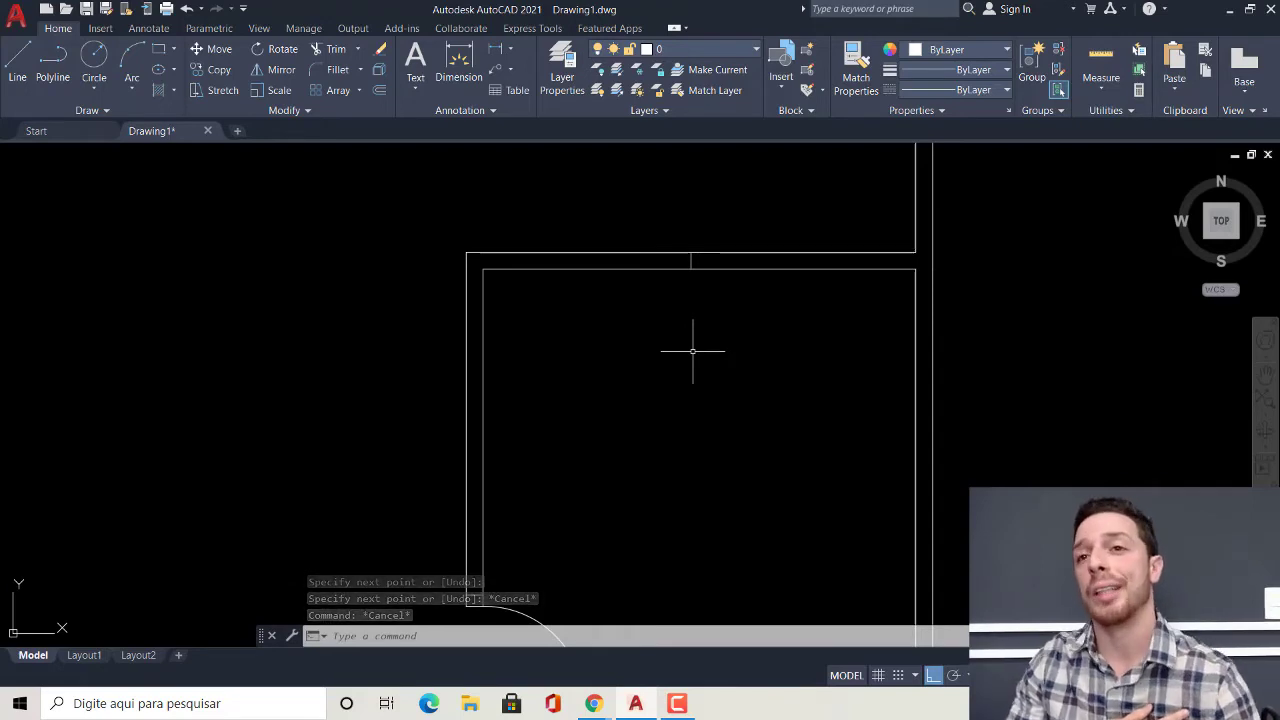
Offset the centre tick 0.5 to each side to mark the window edges, then delete the centre tick
text(o)
key(Return)
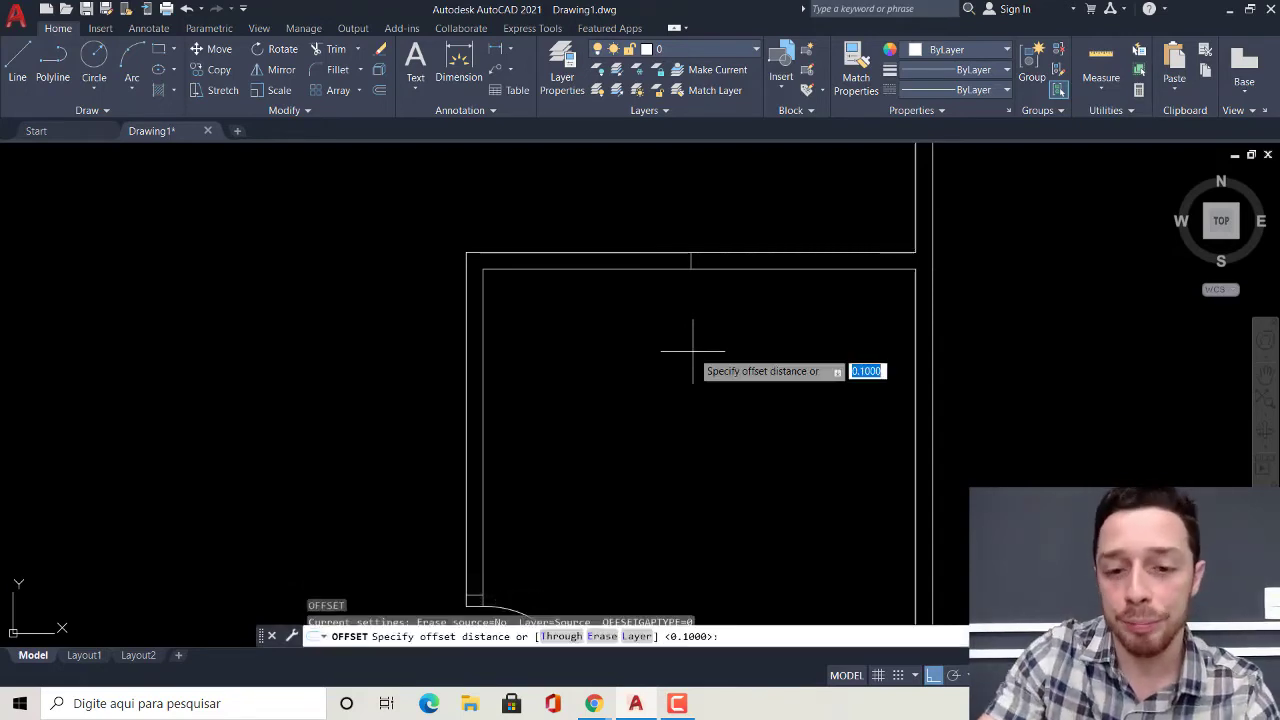
text(.5)
key(Return)
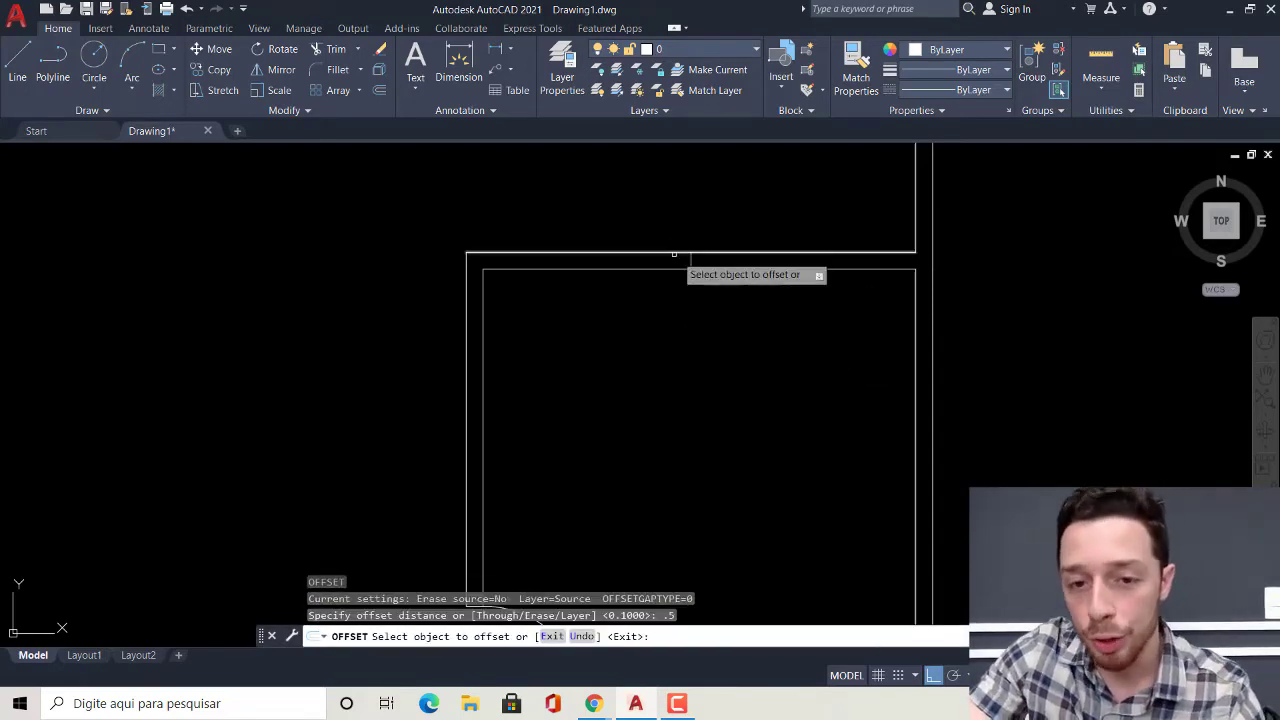
click(688, 260)
click(692, 272)
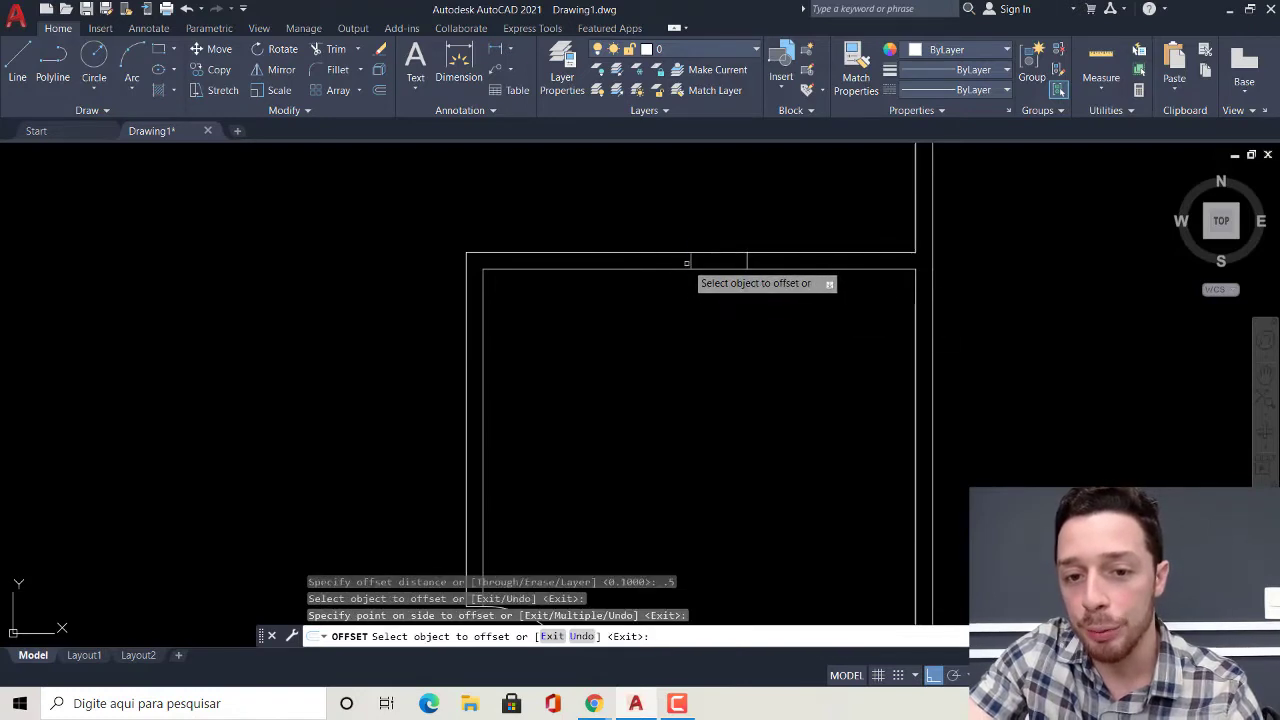
click(690, 262)
click(552, 338)
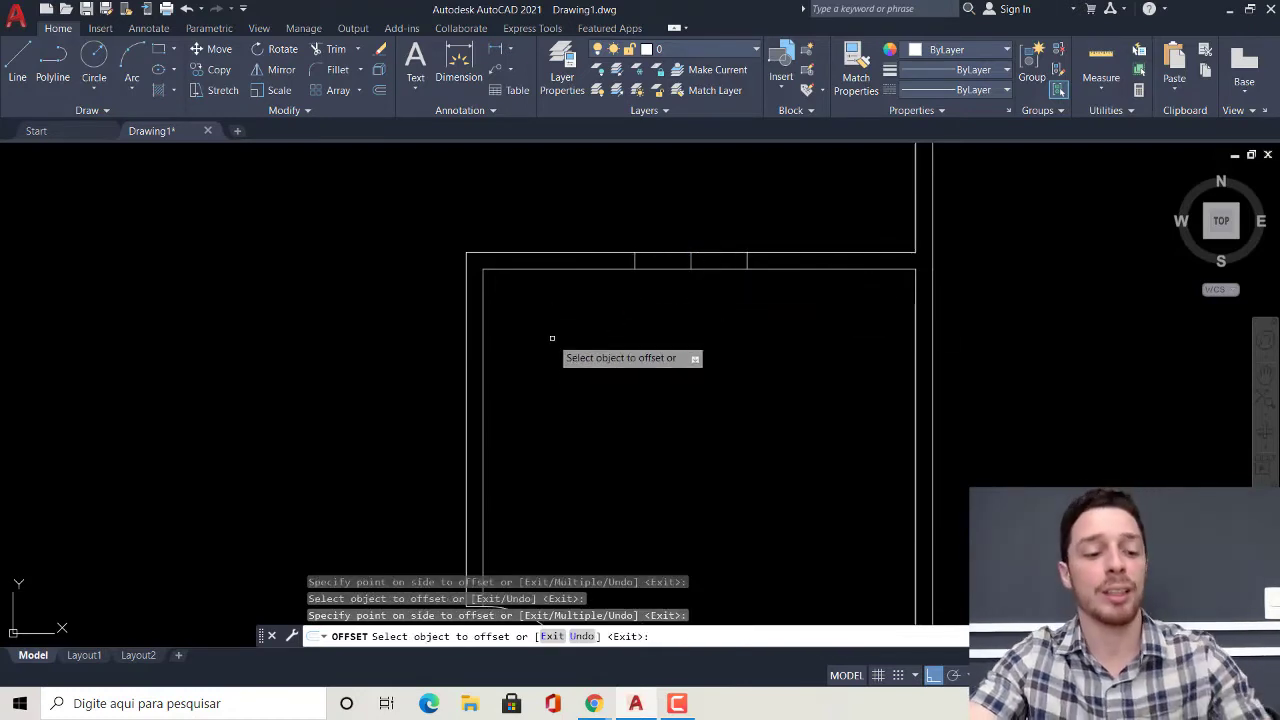
key(Escape)
click(692, 261)
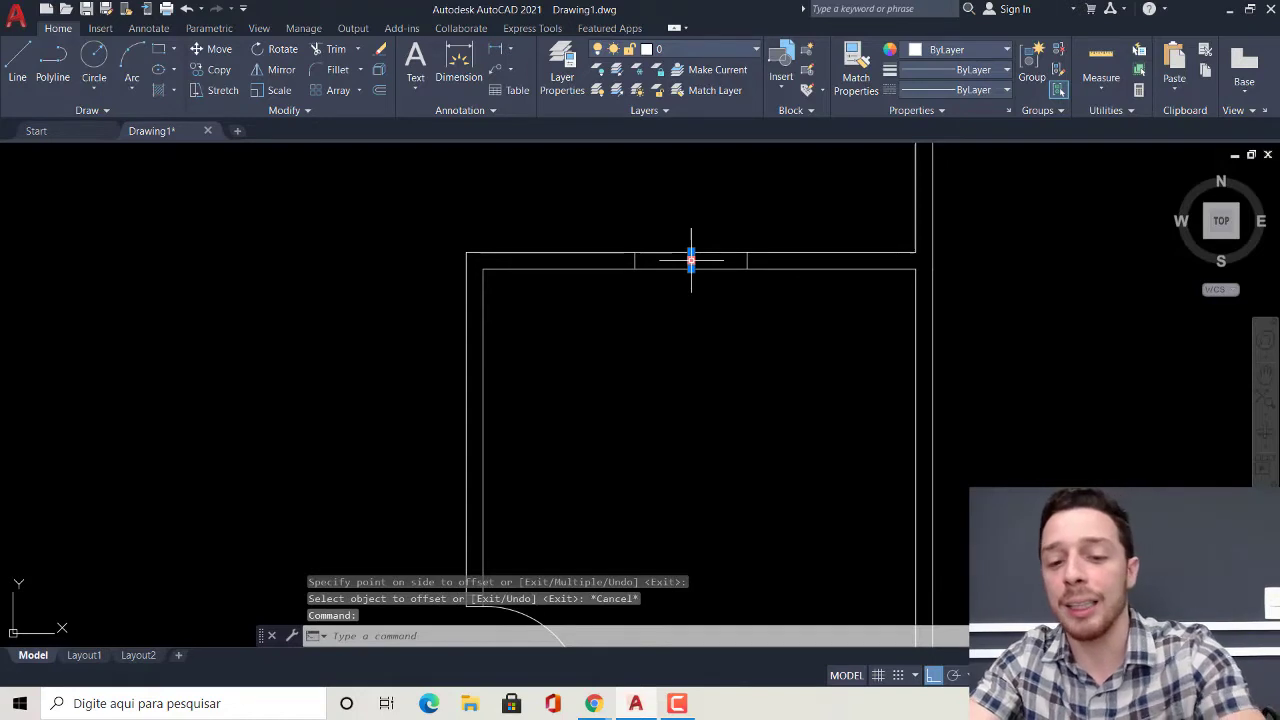
key(Delete)
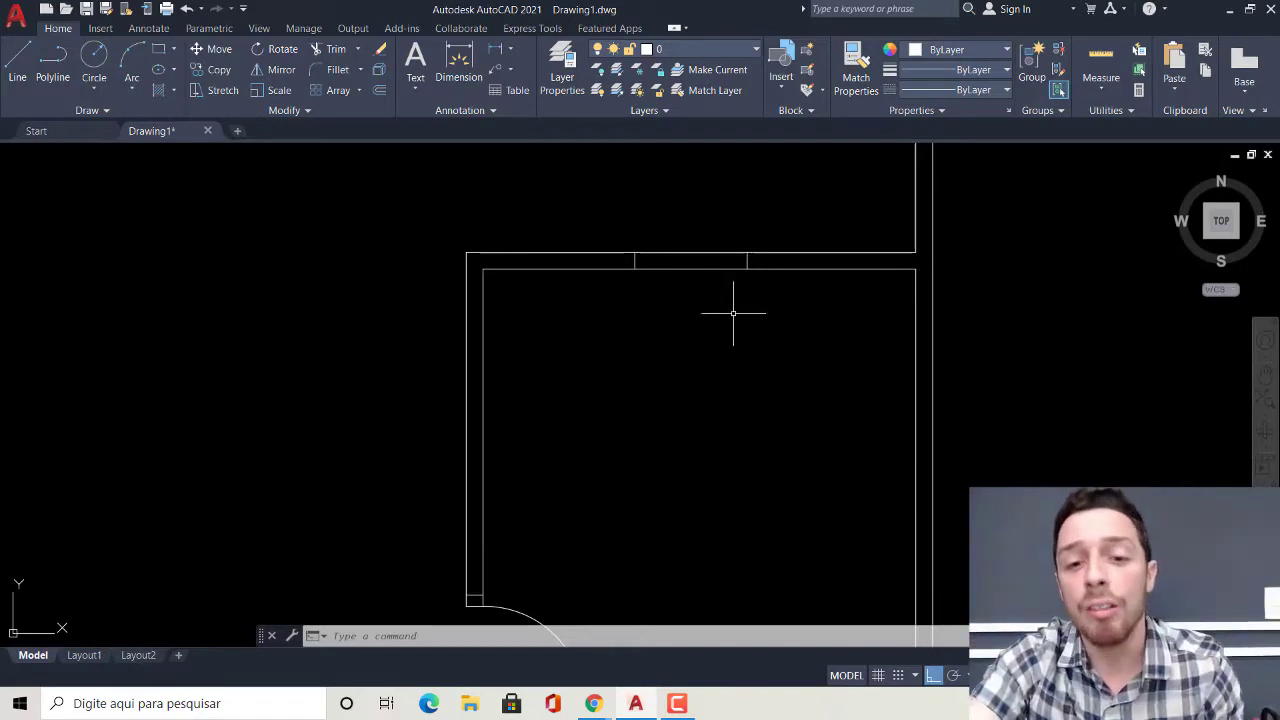
Draw a line at mid-wall between the two window edge marks
scroll(675, 259, up, 2)
key(Return)
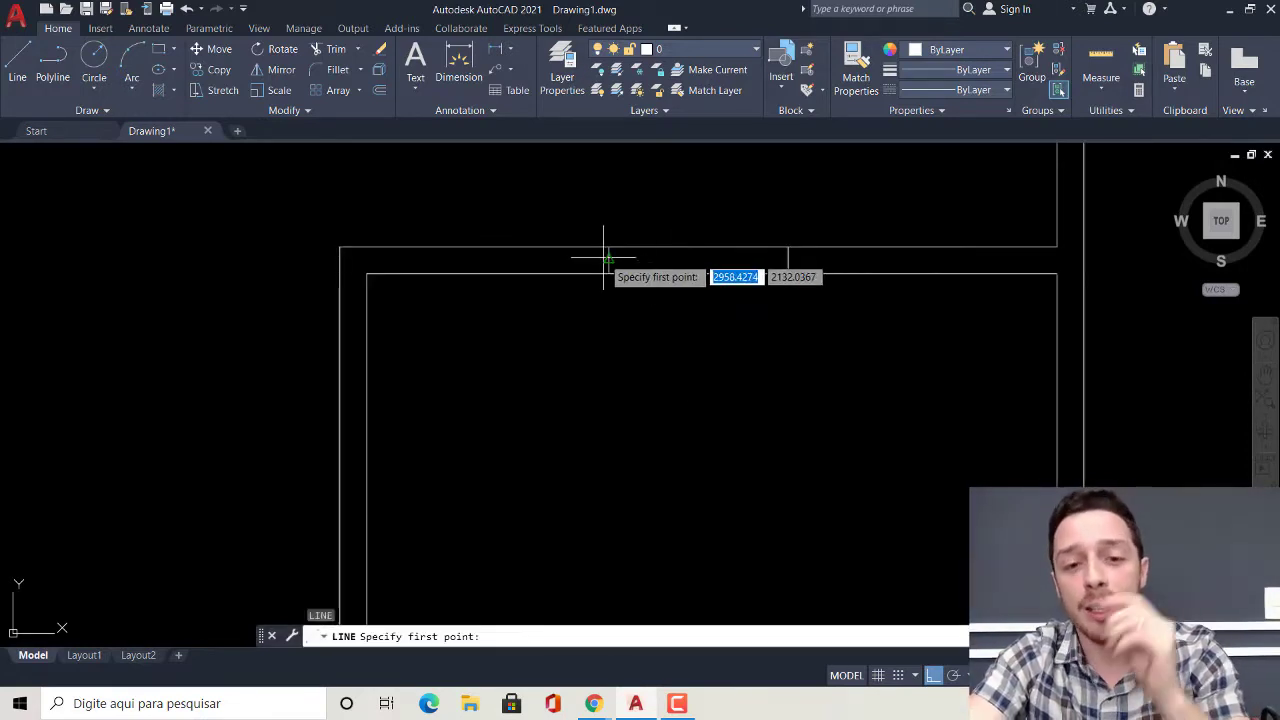
scroll(609, 258, up, 2)
click(609, 261)
click(896, 261)
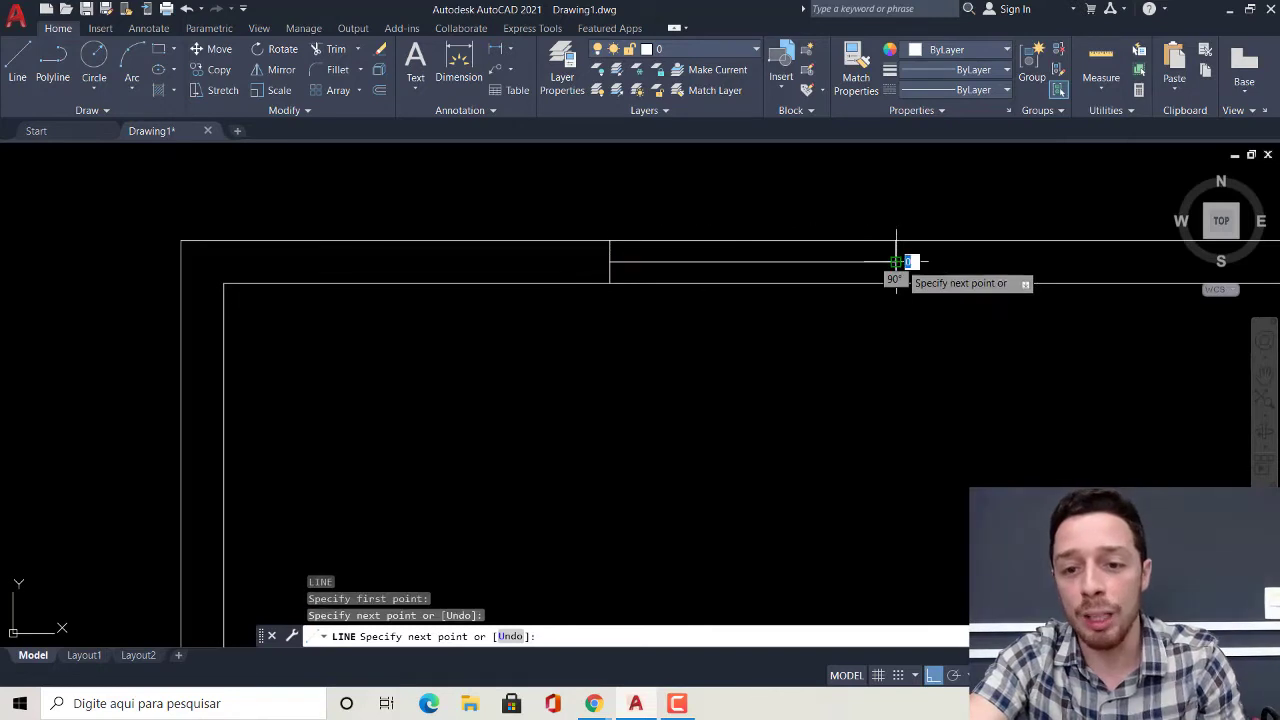
key(Escape)
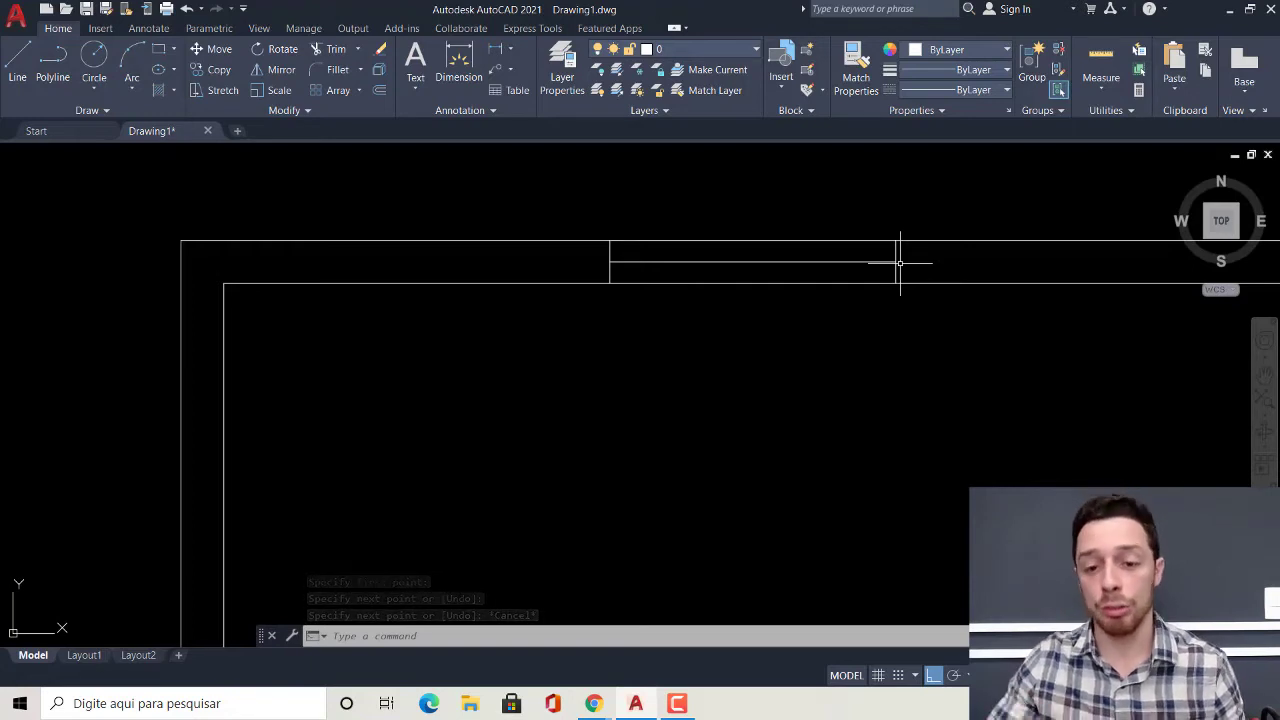
text(o)
Set up an offset with a 0.015 distance for the window line
key(Return)
text(.)
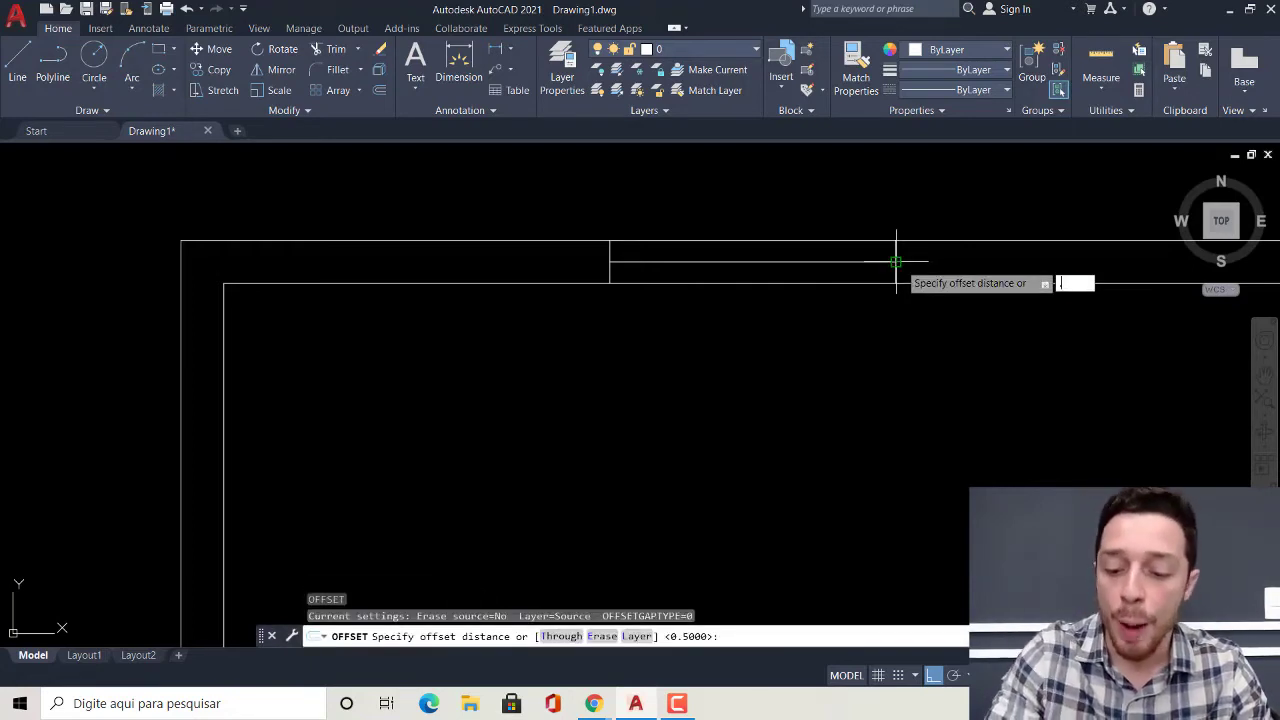
text(015)
key(Return)
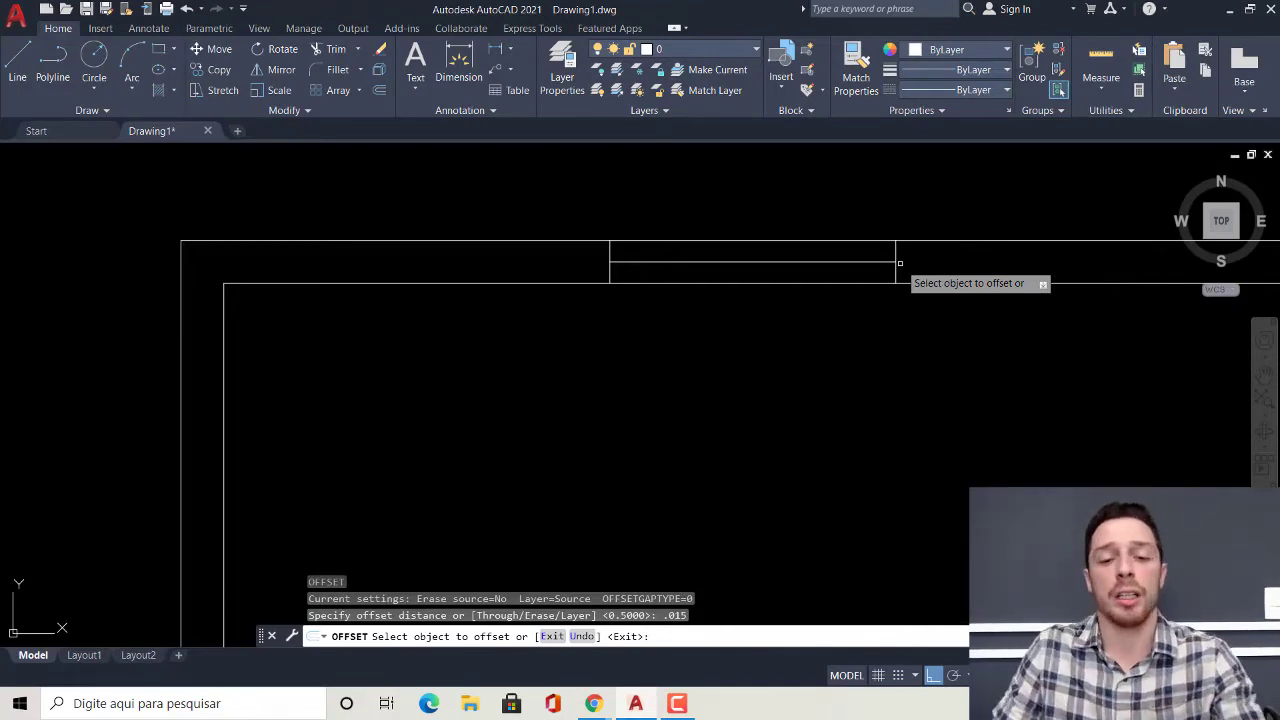
key(Escape)
key(Escape)
text(o)
key(Return)
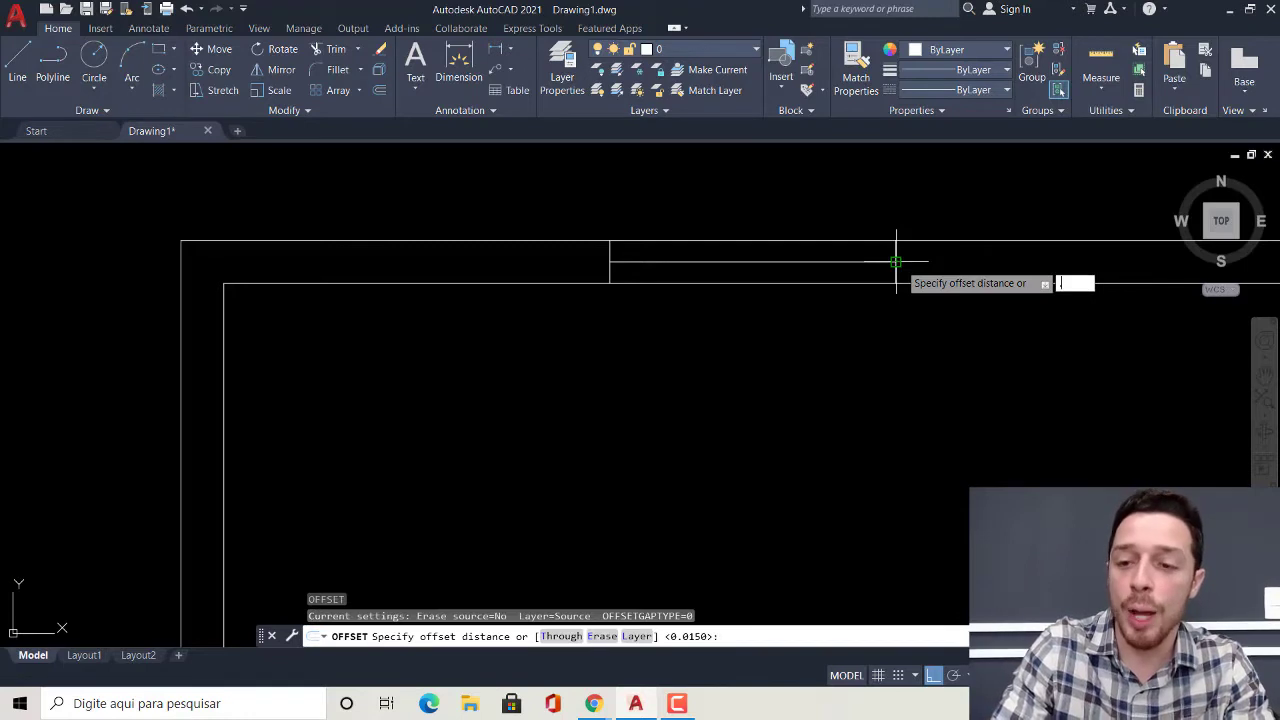
text(.15)
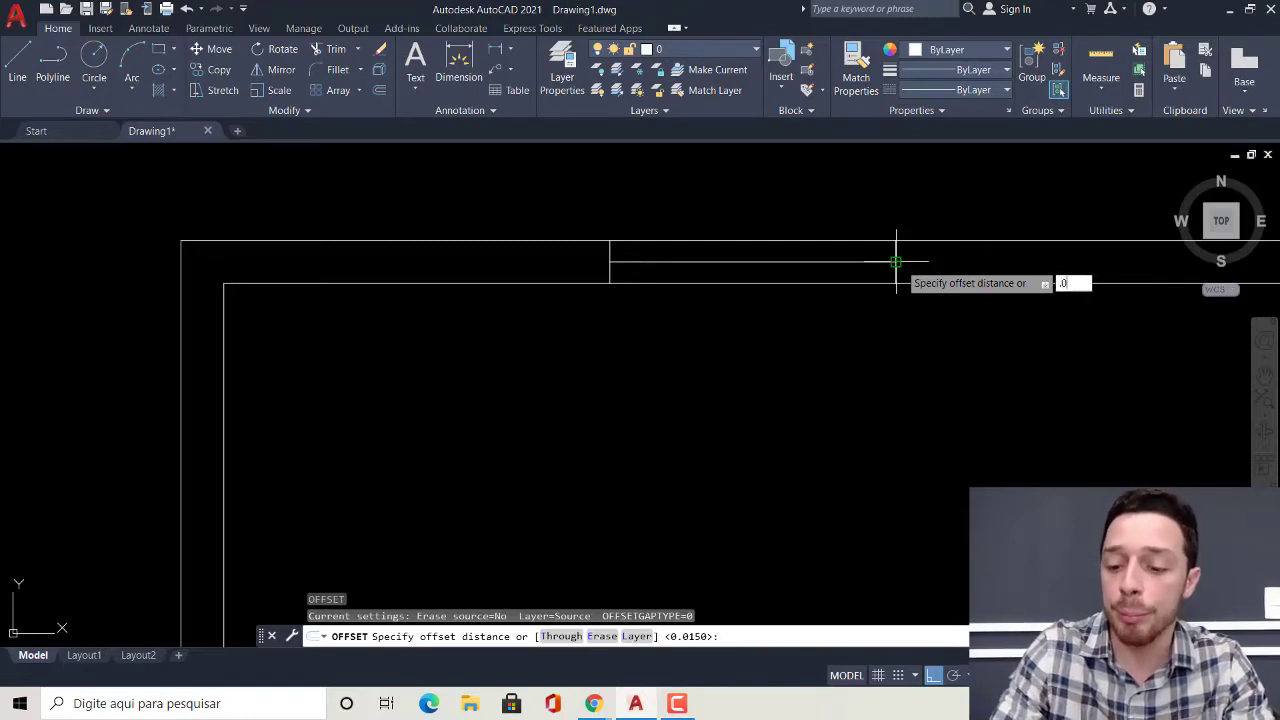
text(15)
key(Return)
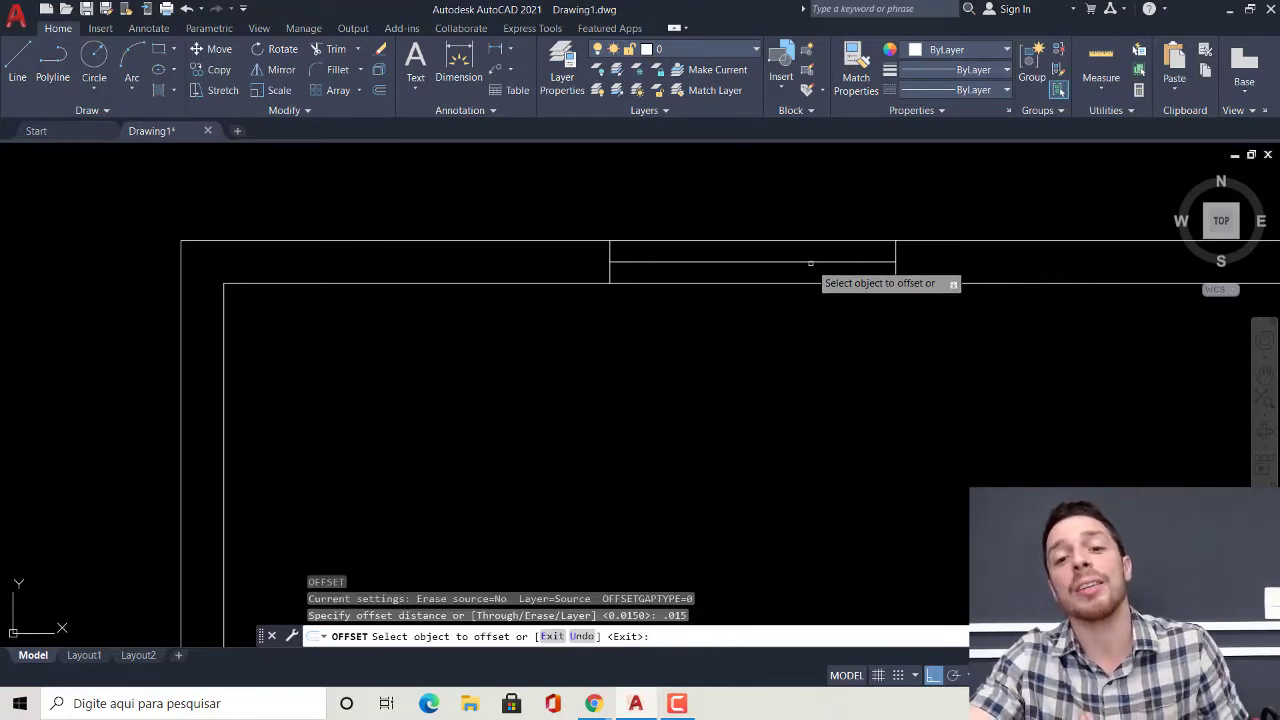
Offset the window line 0.015 above and below, then select the middle line
click(809, 262)
scroll(790, 255, up, 4)
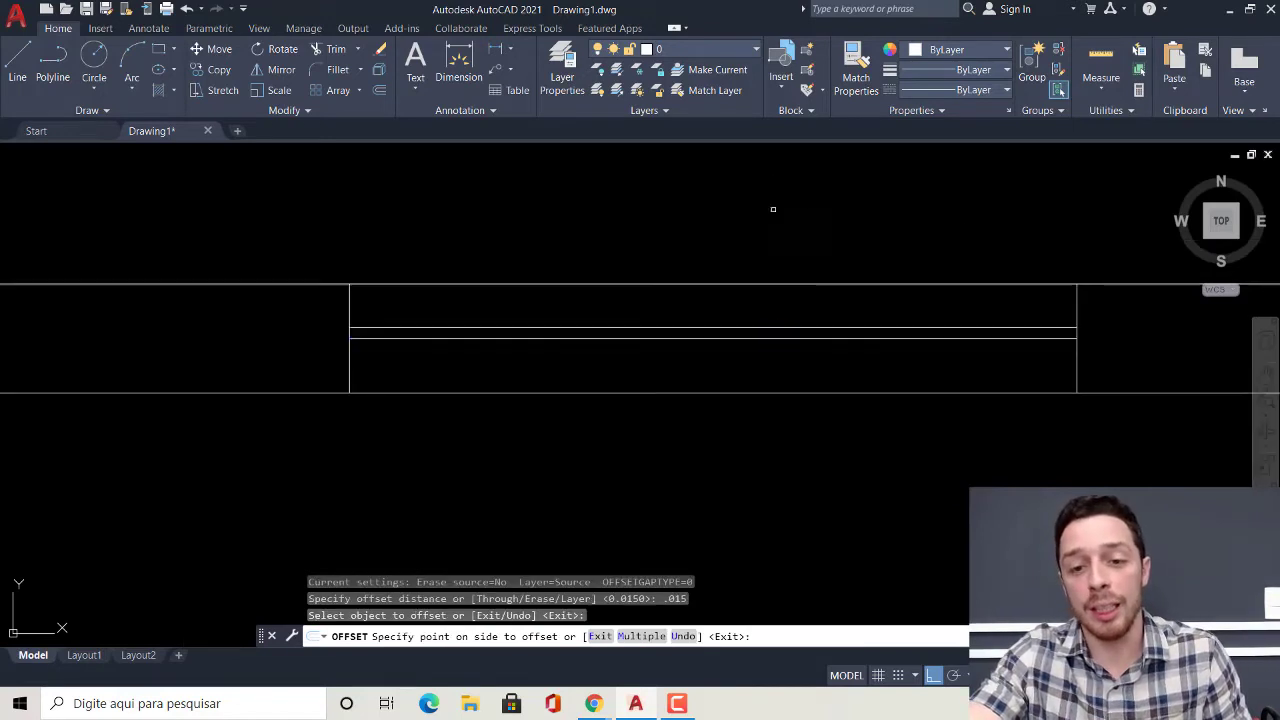
click(796, 340)
click(796, 340)
click(796, 490)
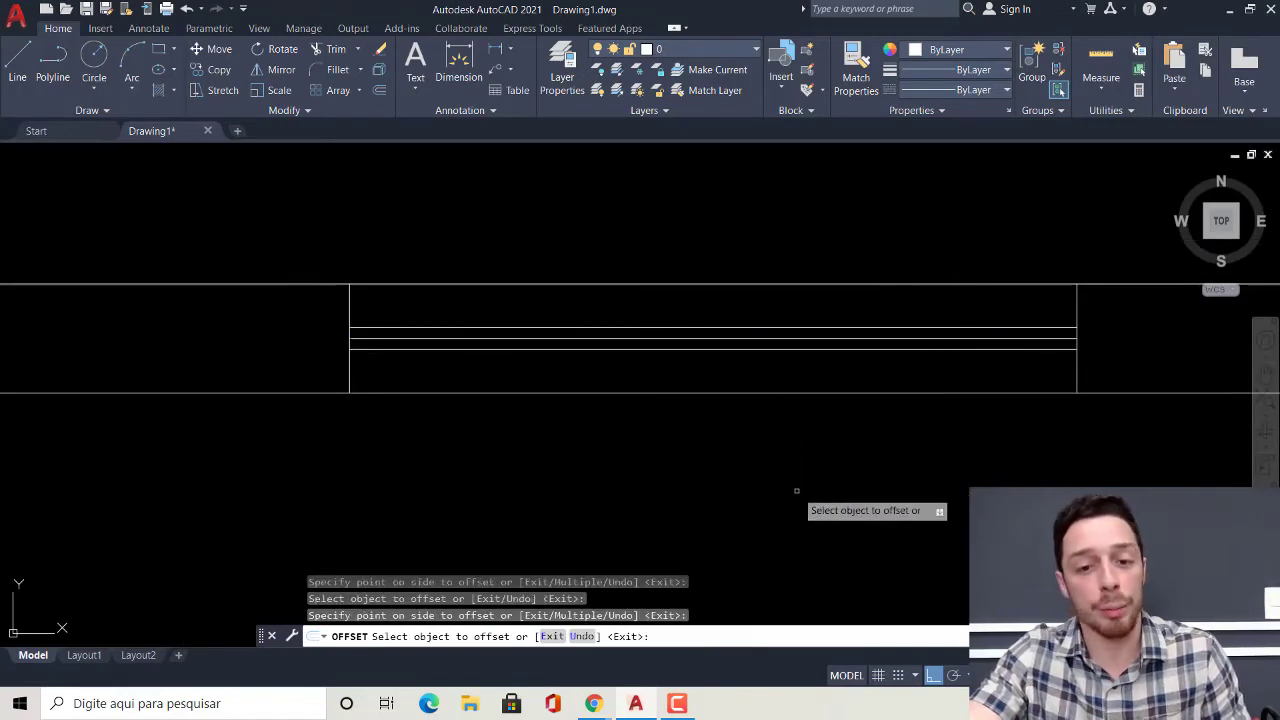
key(Escape)
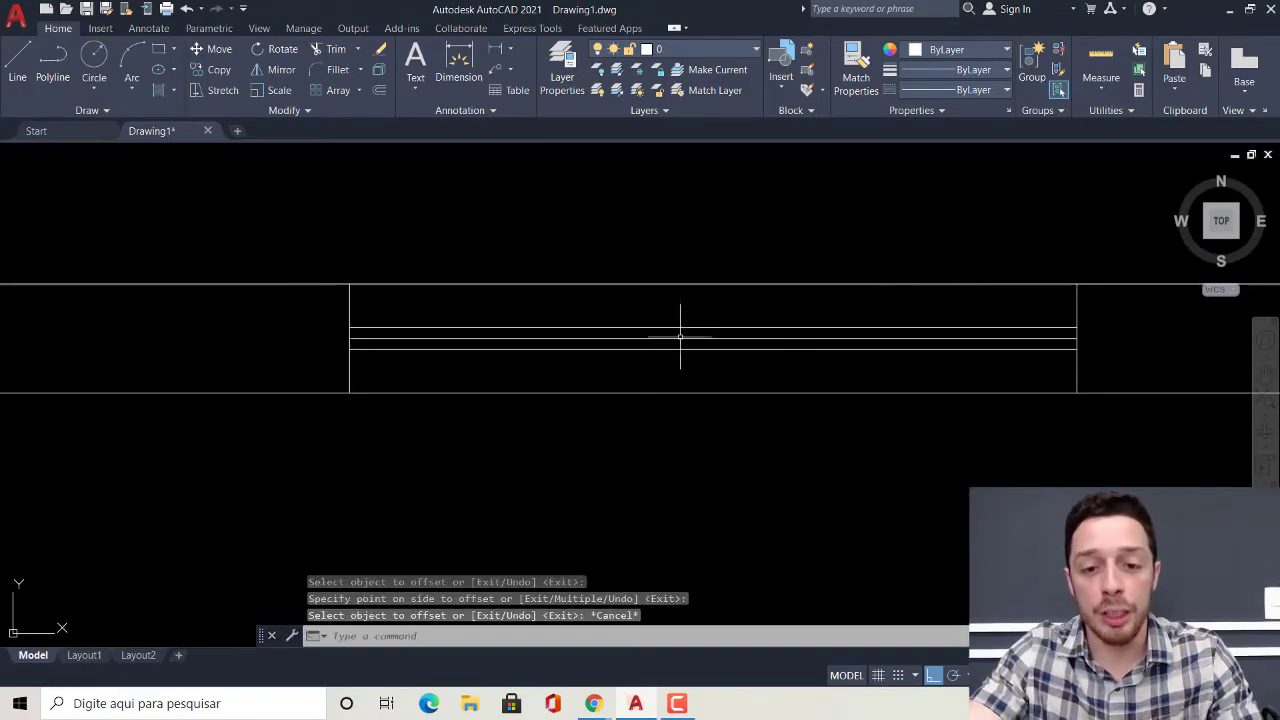
click(680, 338)
Delete the middle window line and zoom and pan to review the whole floor plan
key(Delete)
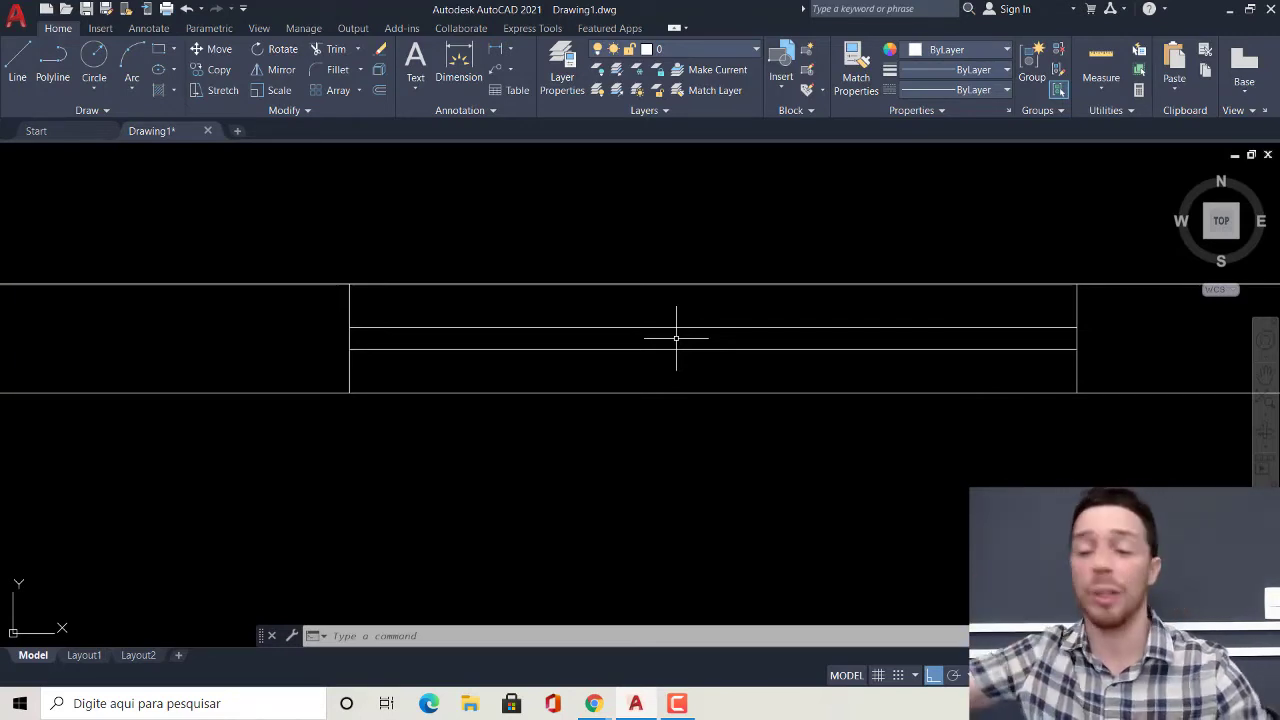
scroll(676, 338, down, 3)
scroll(672, 342, down, 3)
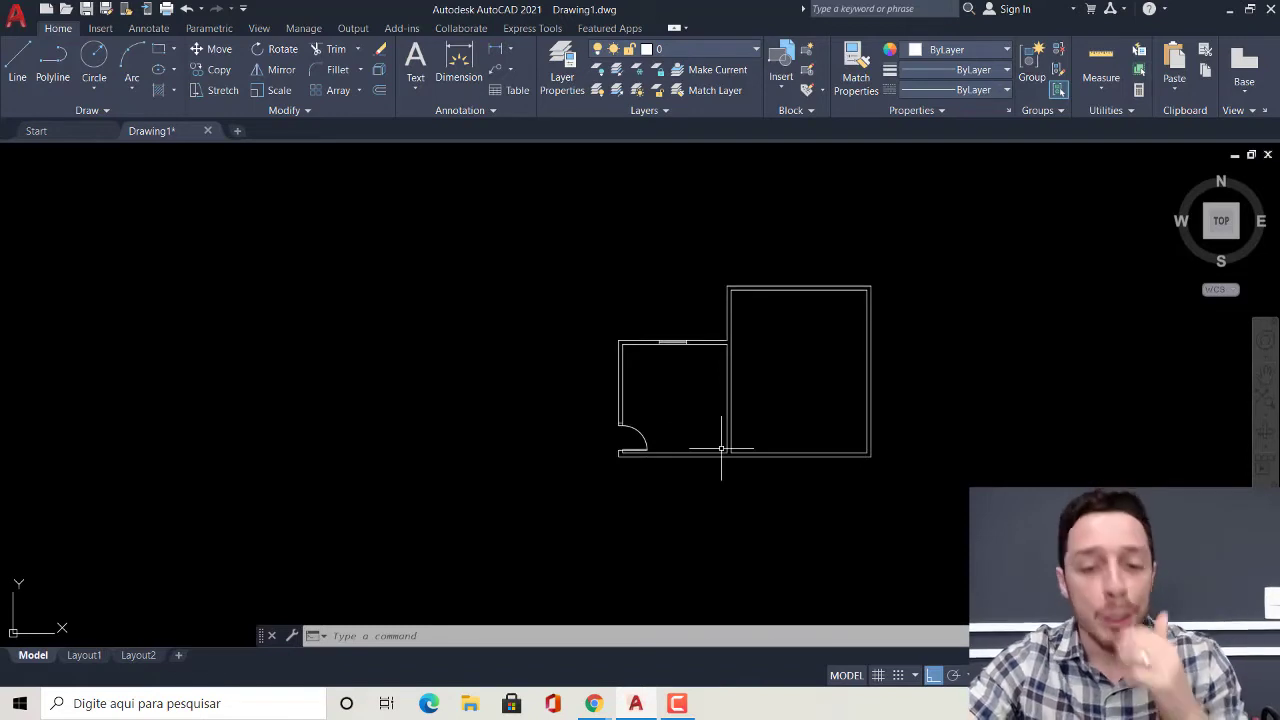
scroll(735, 394, up, 4)
middle_drag(735, 394, 737, 543)
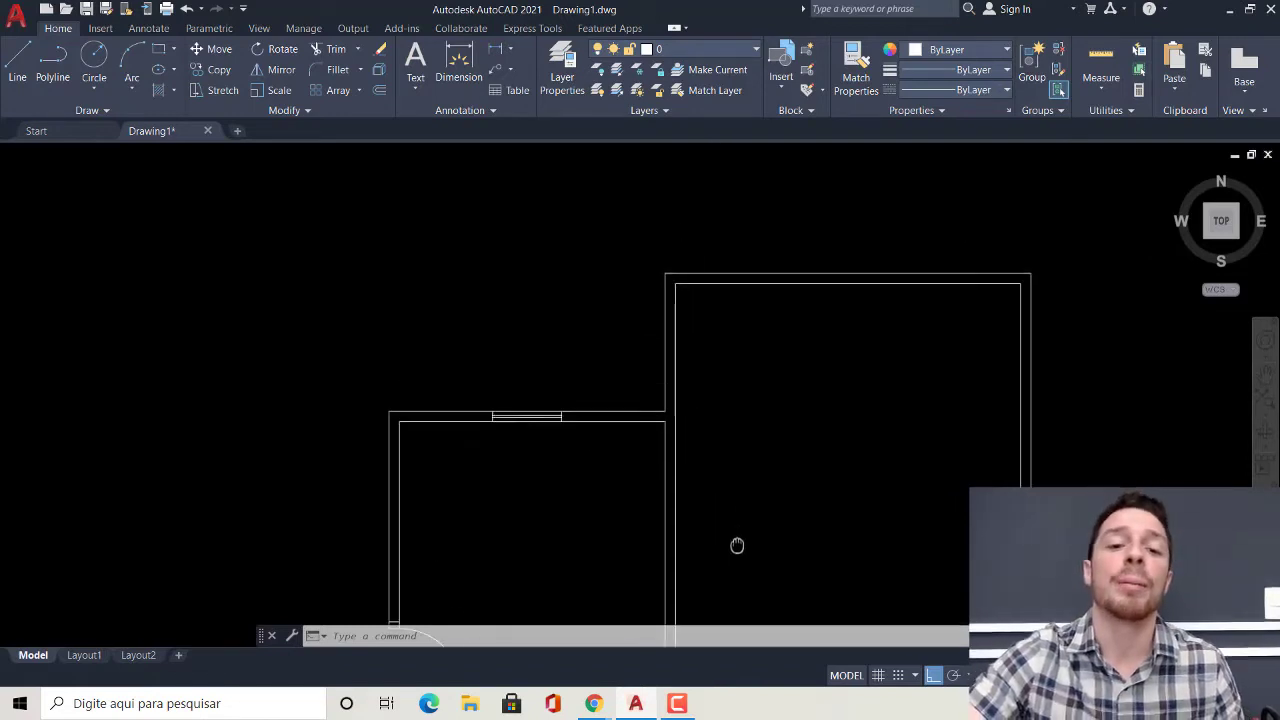
scroll(751, 467, down, 2)
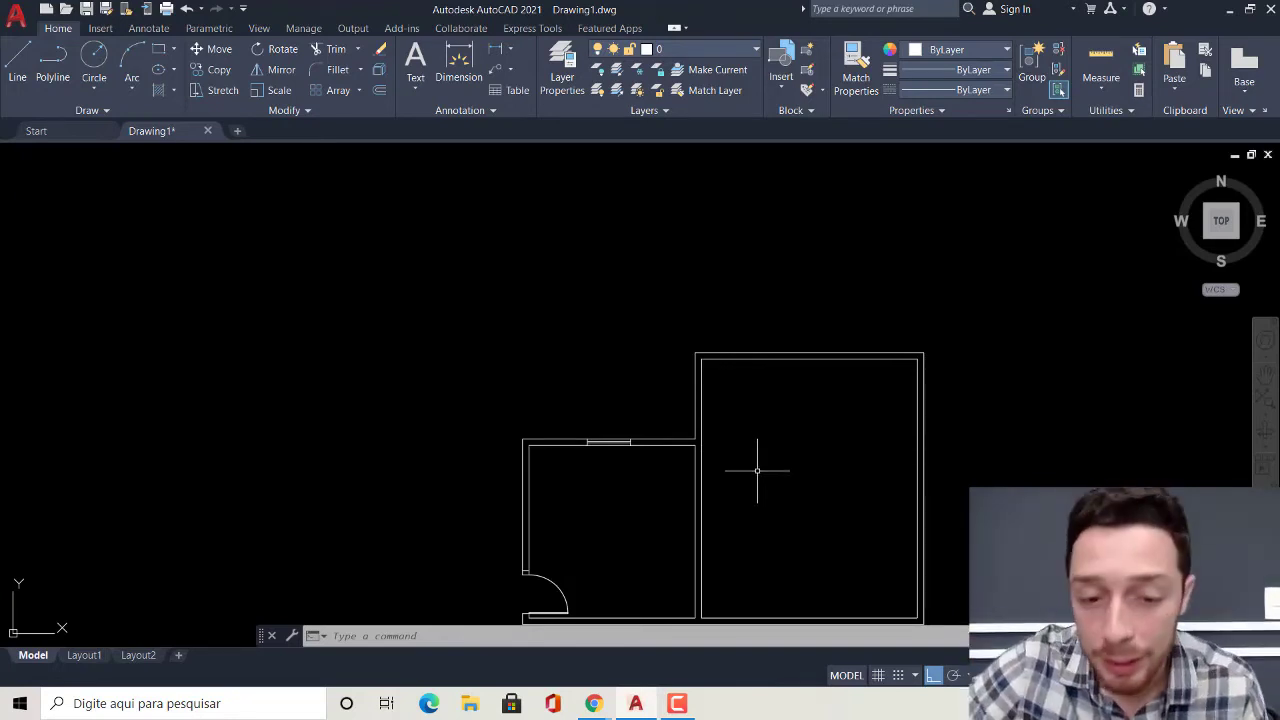
scroll(757, 470, down, 2)
scroll(777, 423, up, 2)
scroll(789, 409, up, 2)
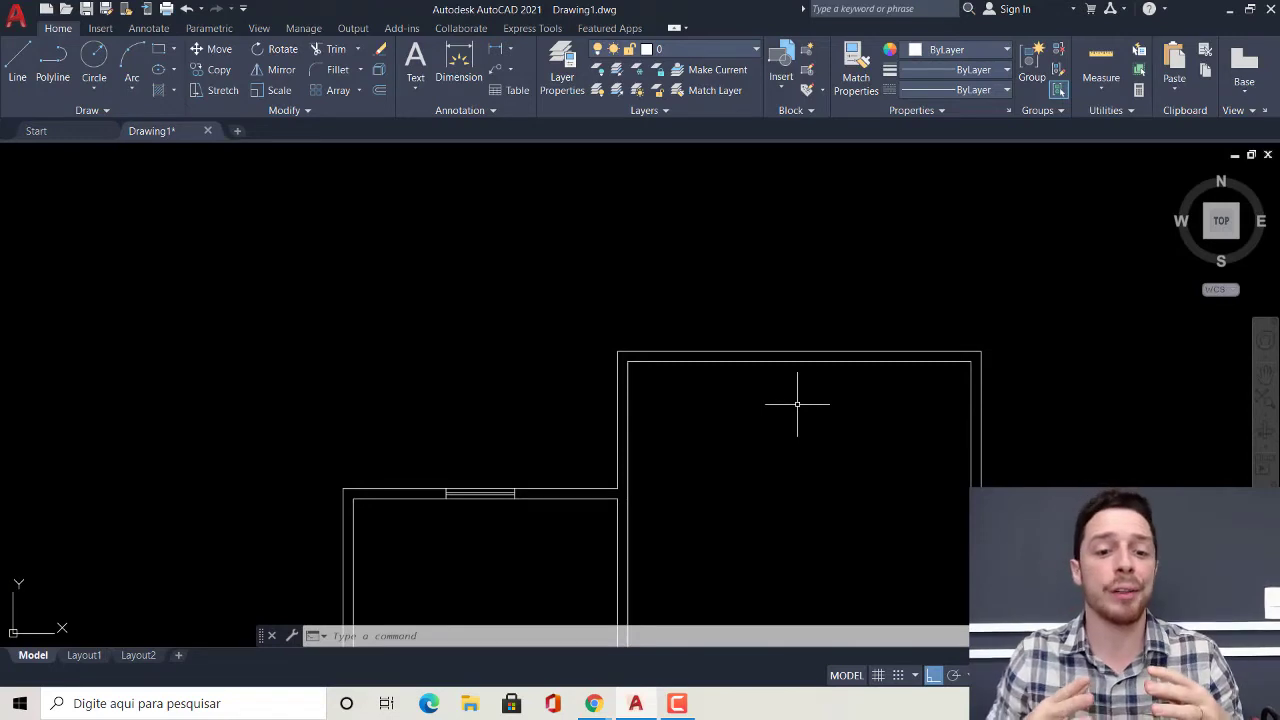
text(l)
key(Return)
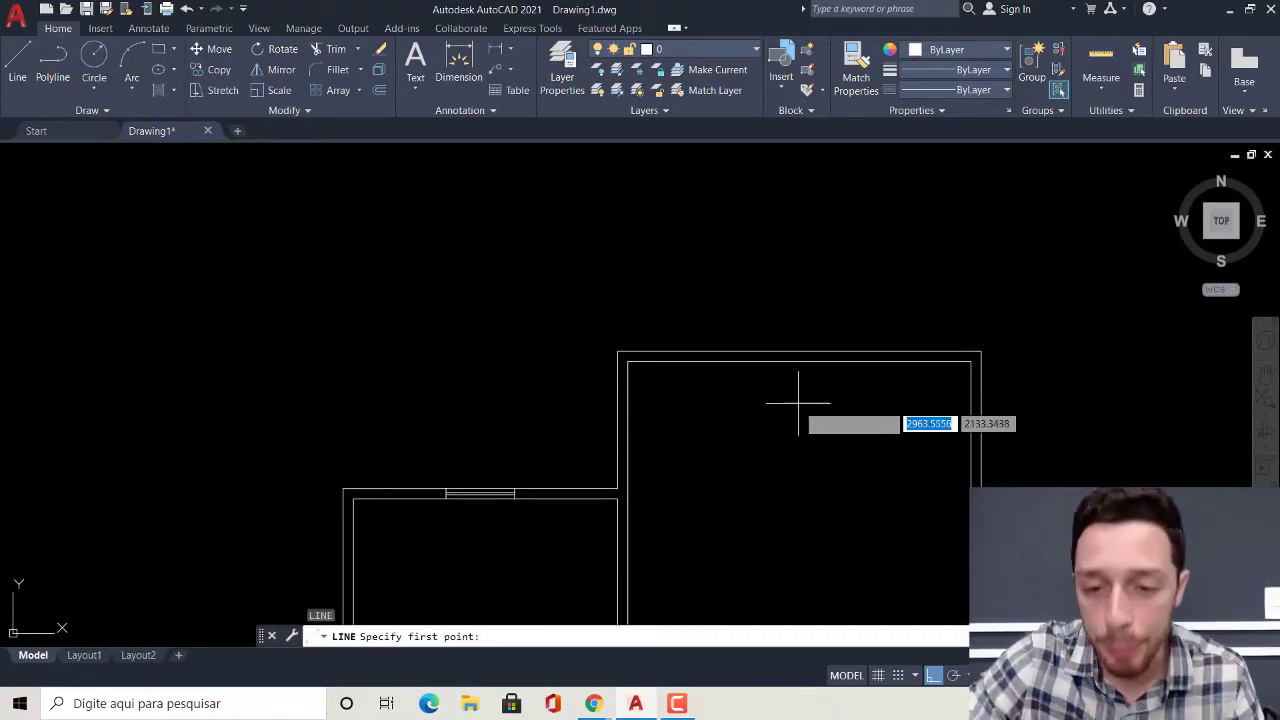
Trim the outer and inner wall lines running through the left room's window opening
click(799, 351)
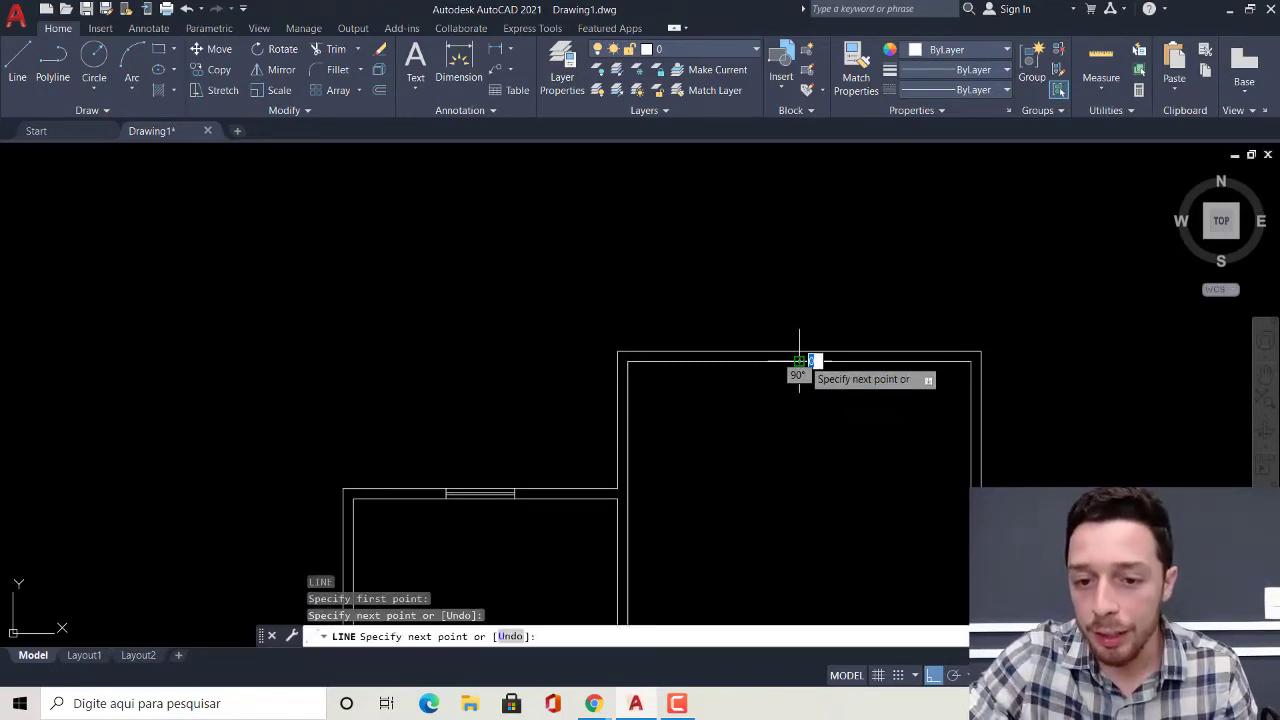
key(Escape)
key(Escape)
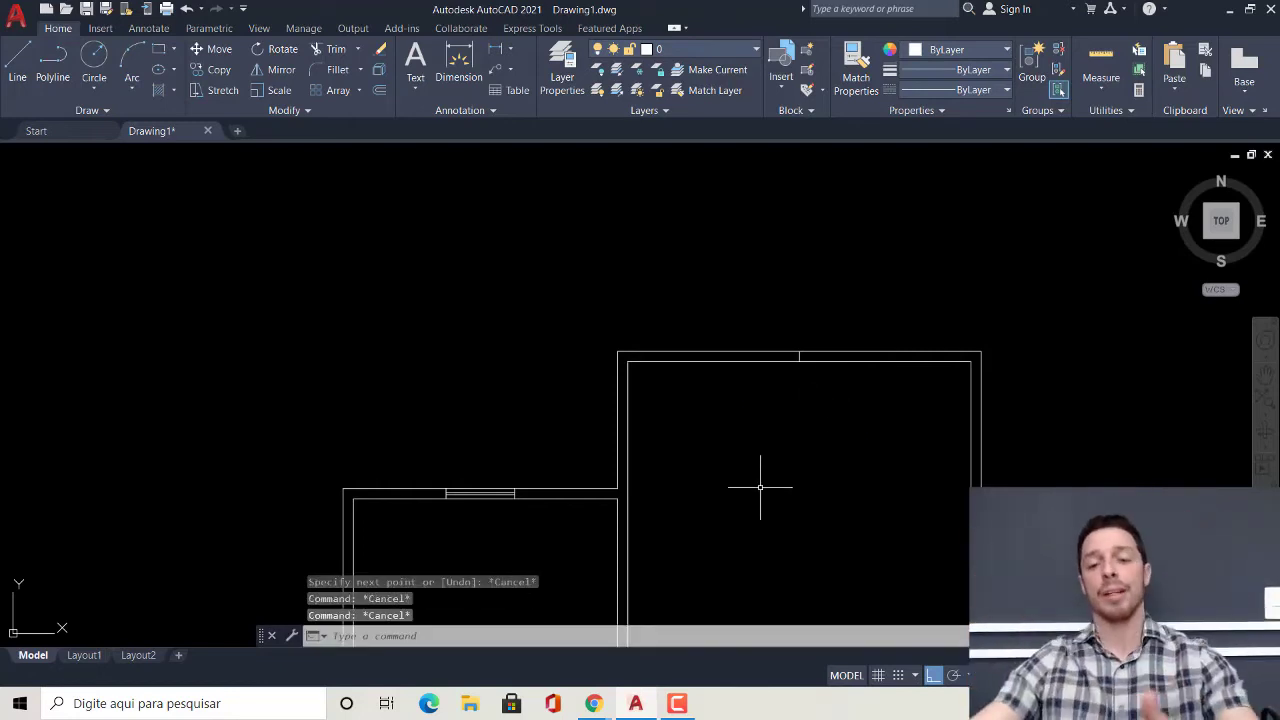
click(435, 459)
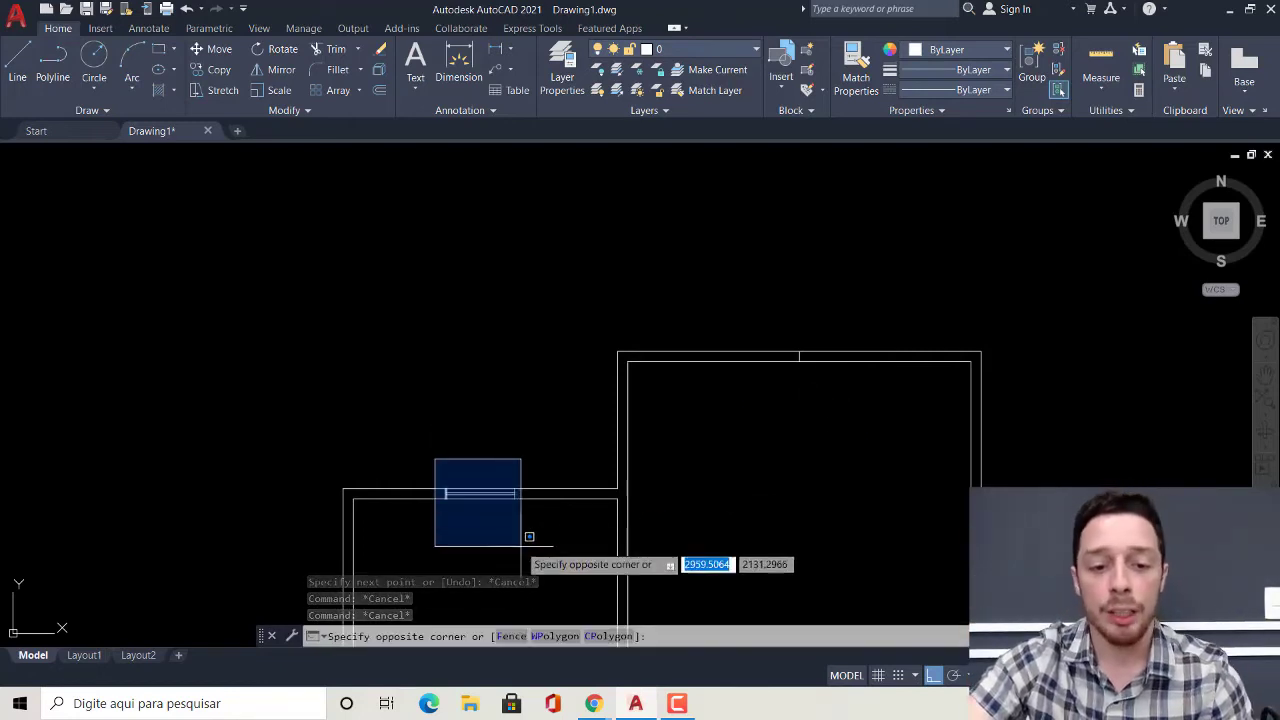
click(528, 551)
scroll(490, 508, up, 6)
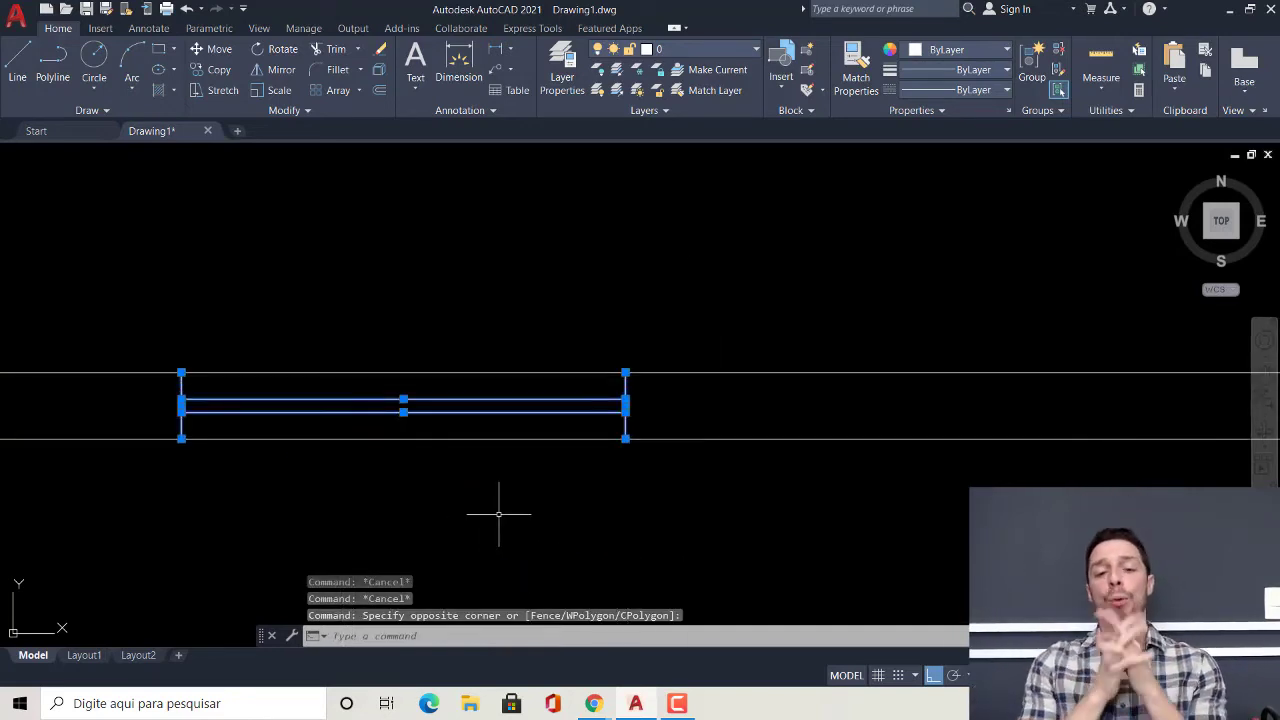
key(Escape)
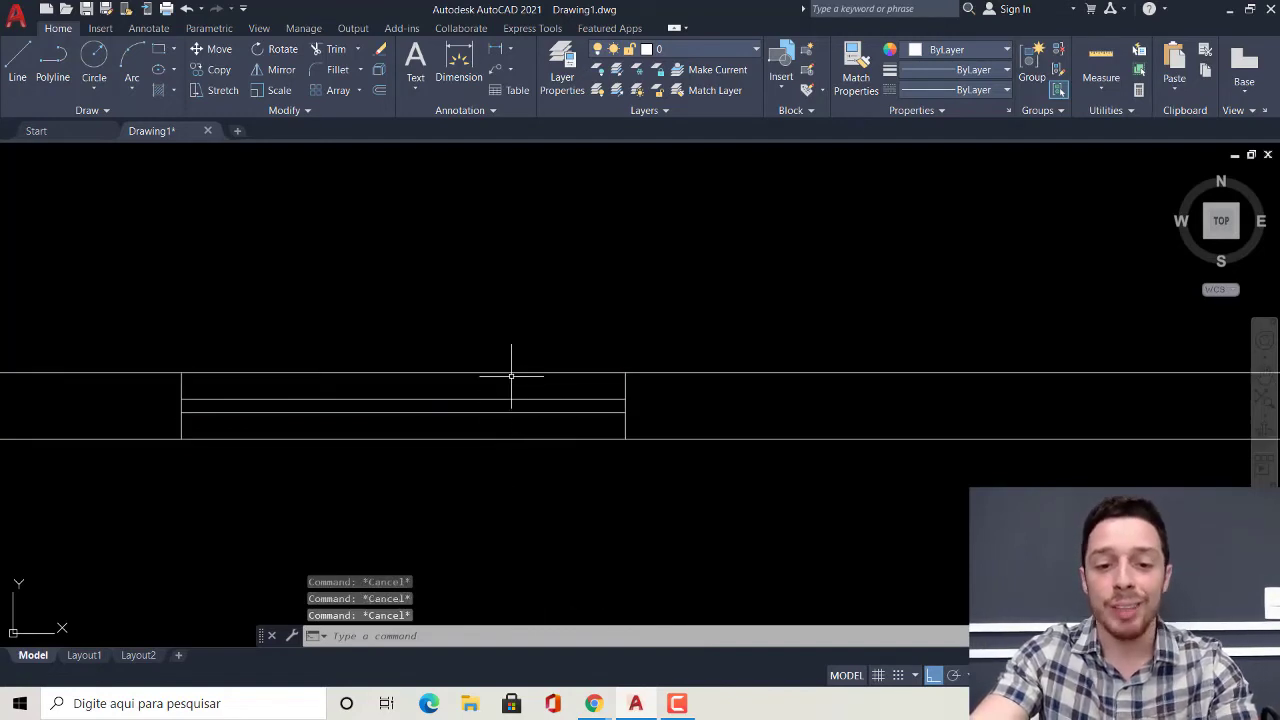
text(tr)
key(Return)
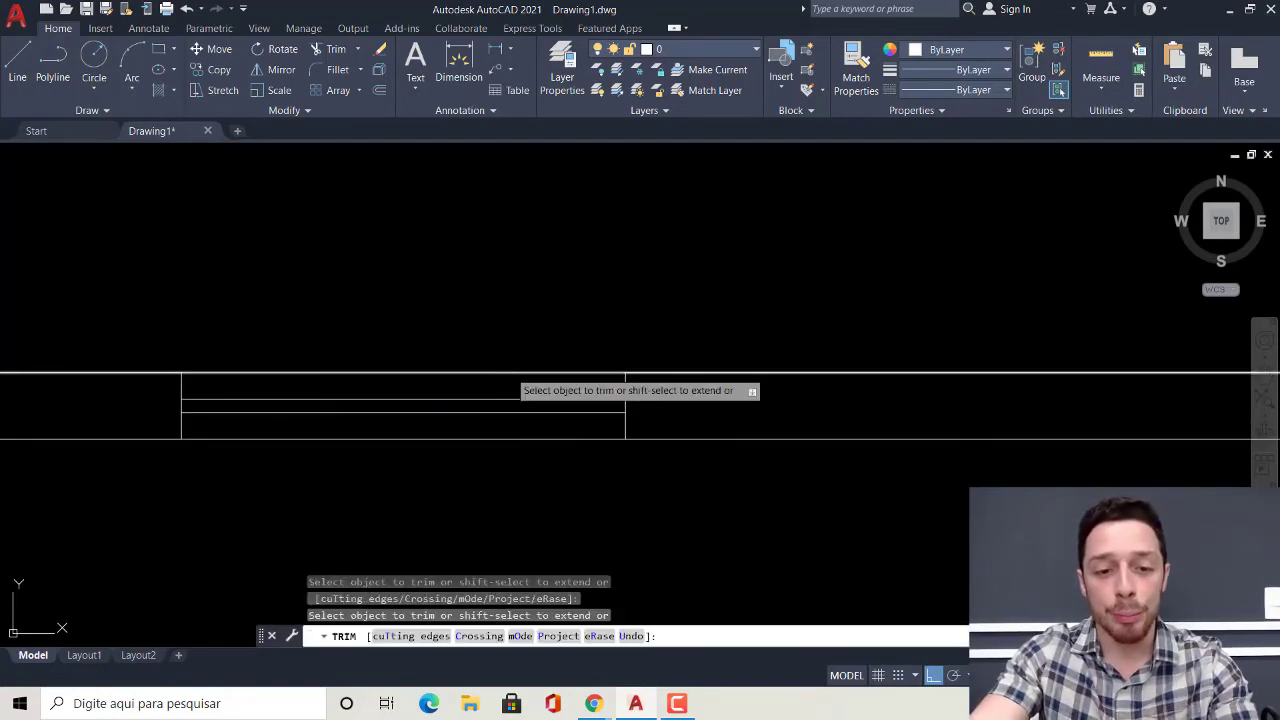
click(493, 437)
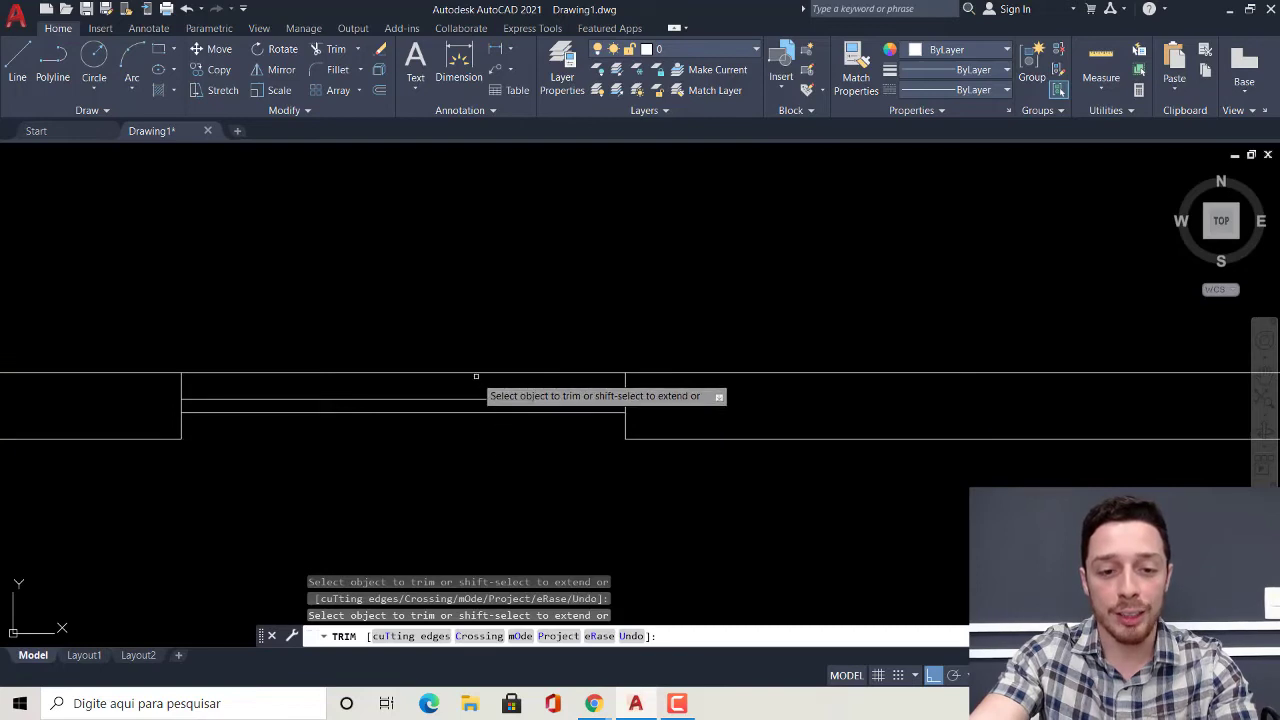
click(473, 372)
key(Escape)
Draw a line closing the window's top edge between its right and left corners
text(l)
key(Return)
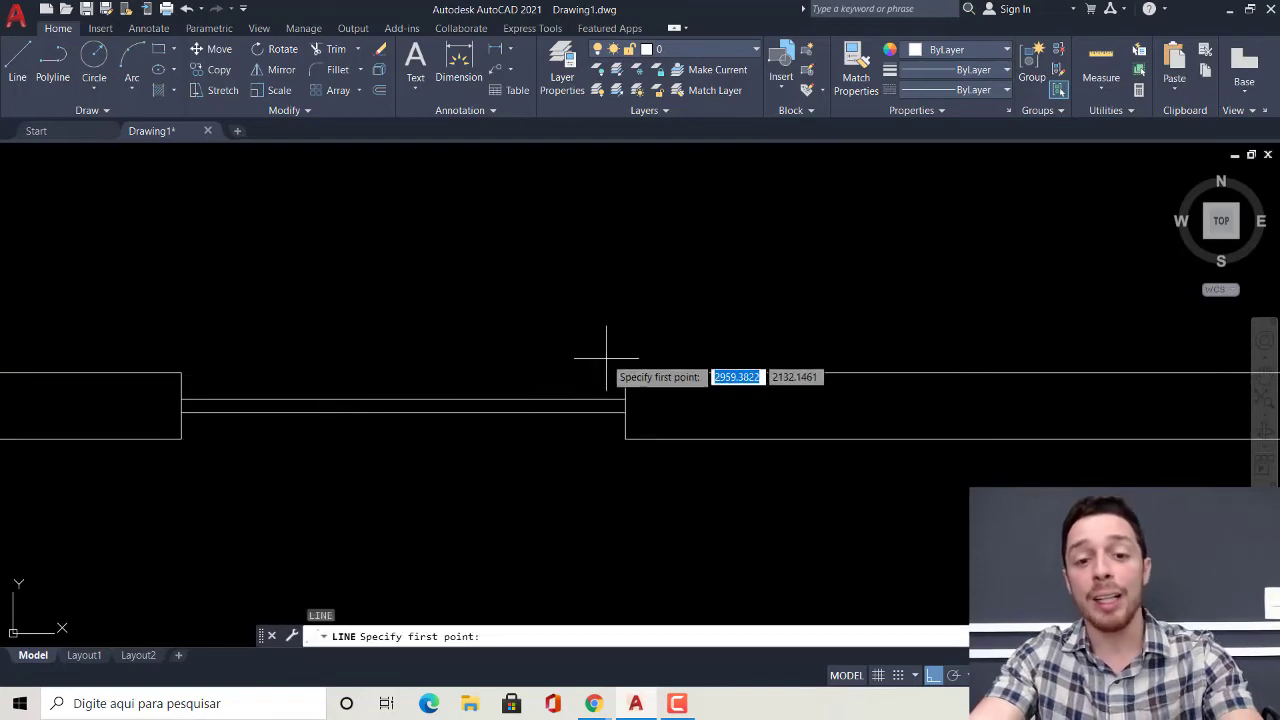
click(625, 373)
click(181, 373)
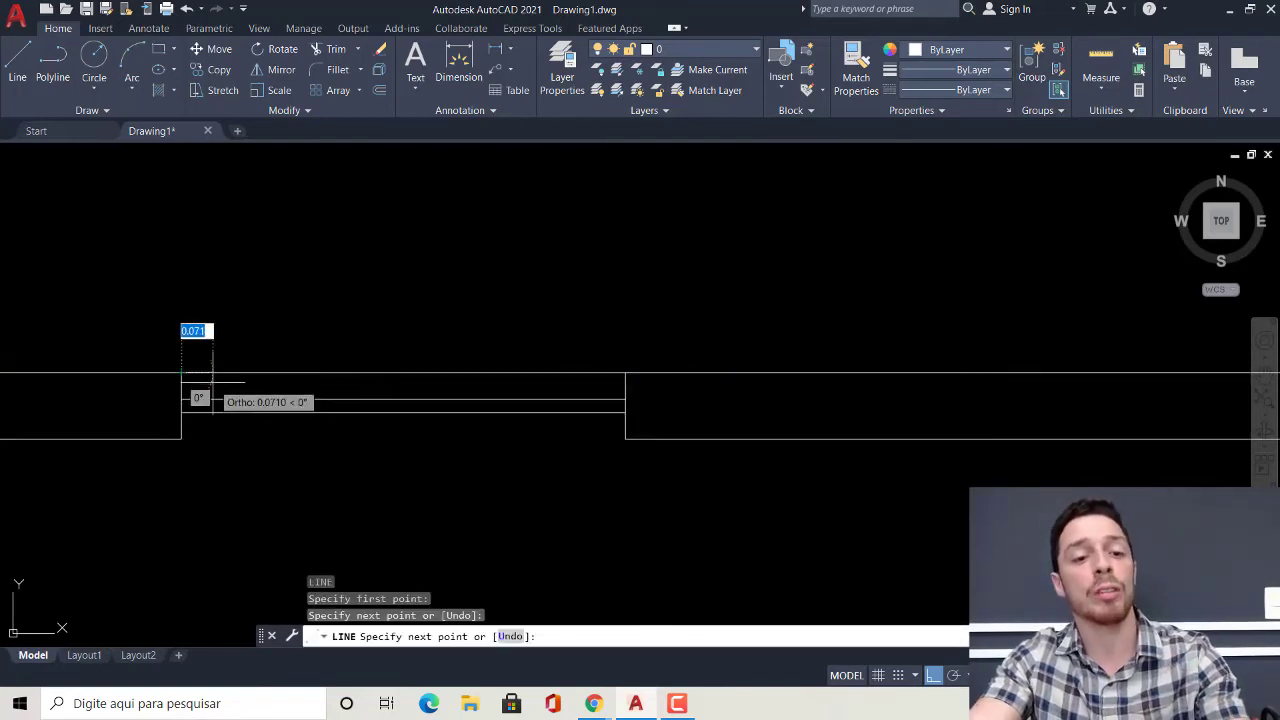
key(Return)
key(Return)
click(181, 438)
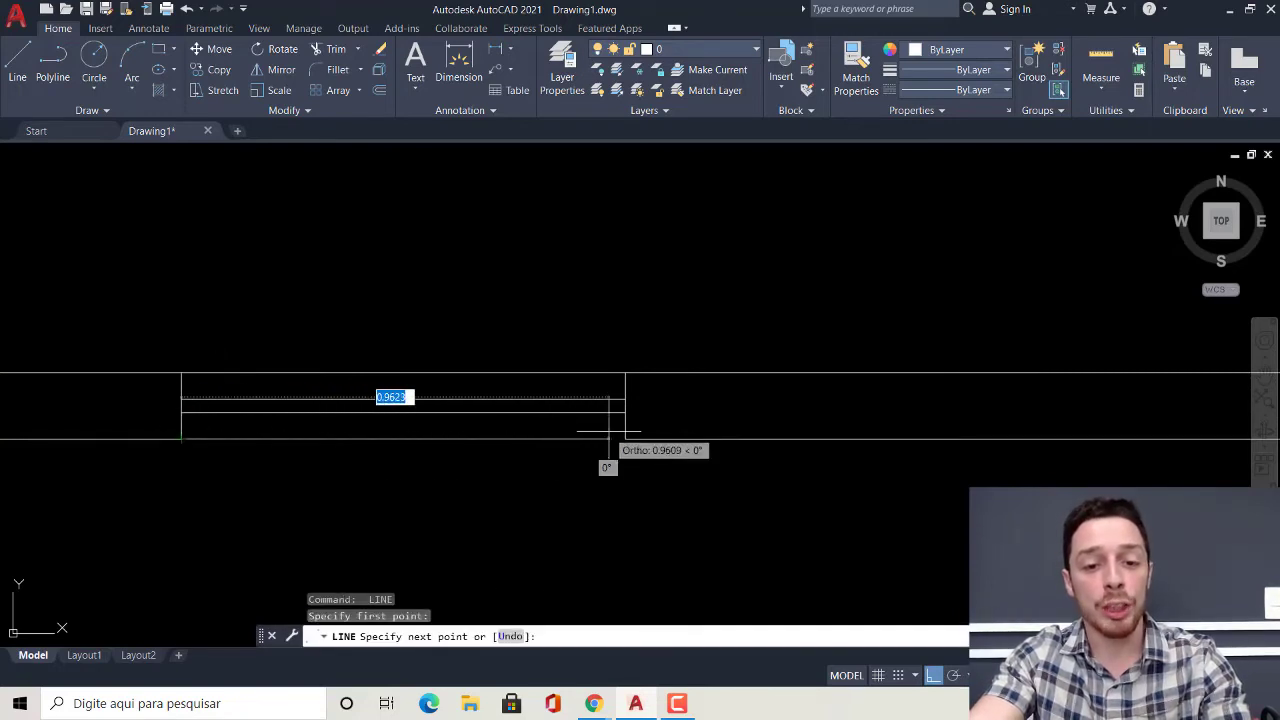
key(Escape)
key(Escape)
scroll(607, 504, down, 2)
scroll(607, 504, down, 2)
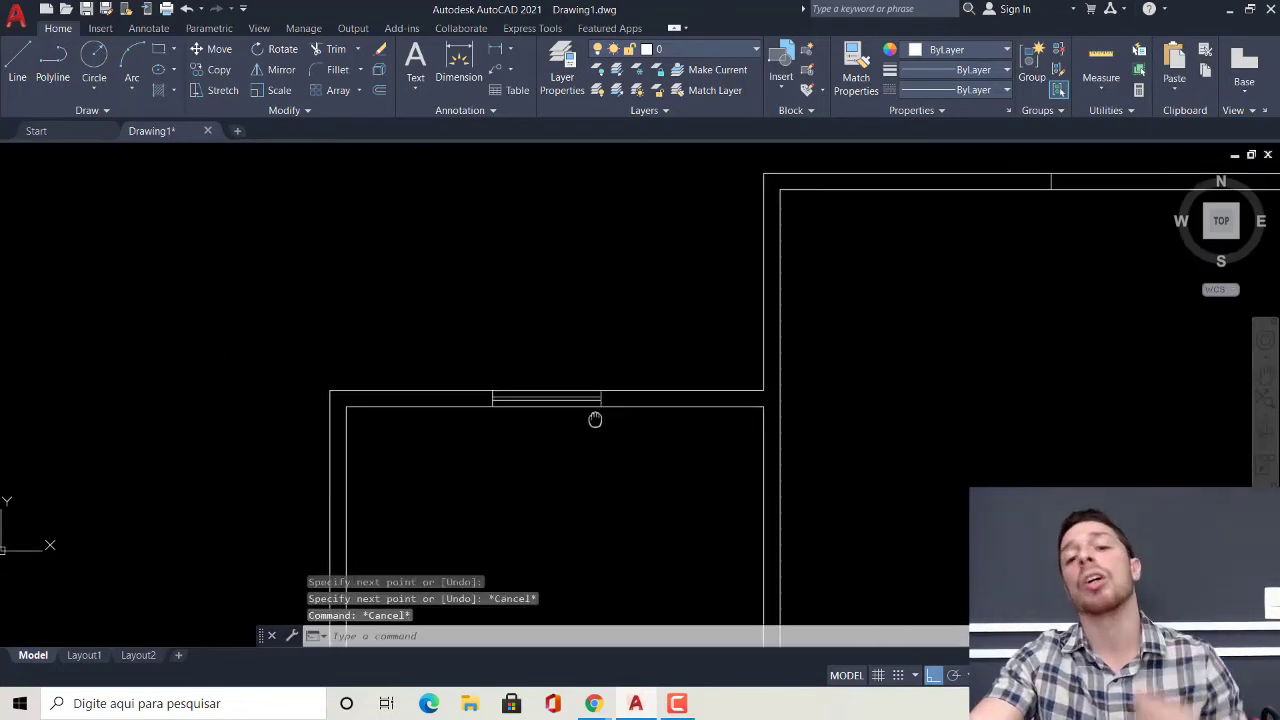
Copy the left room's window with its midpoint as the base point
middle_drag(608, 417, 597, 375)
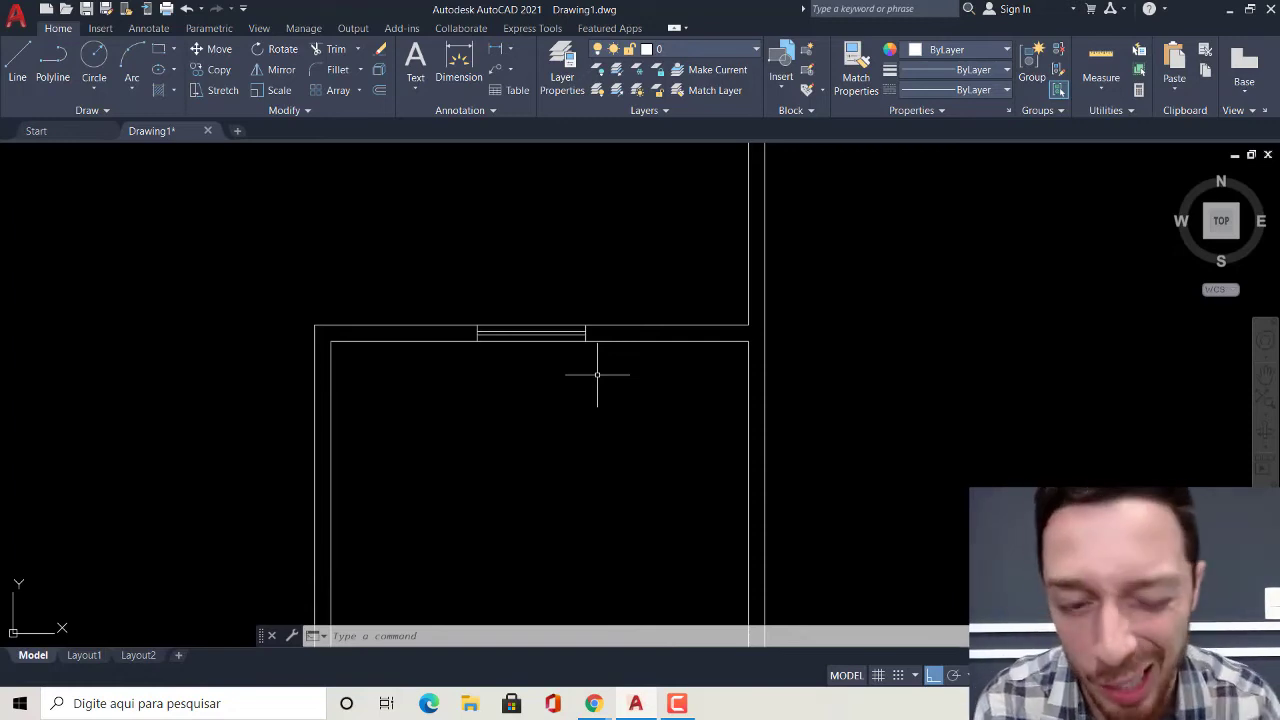
click(465, 274)
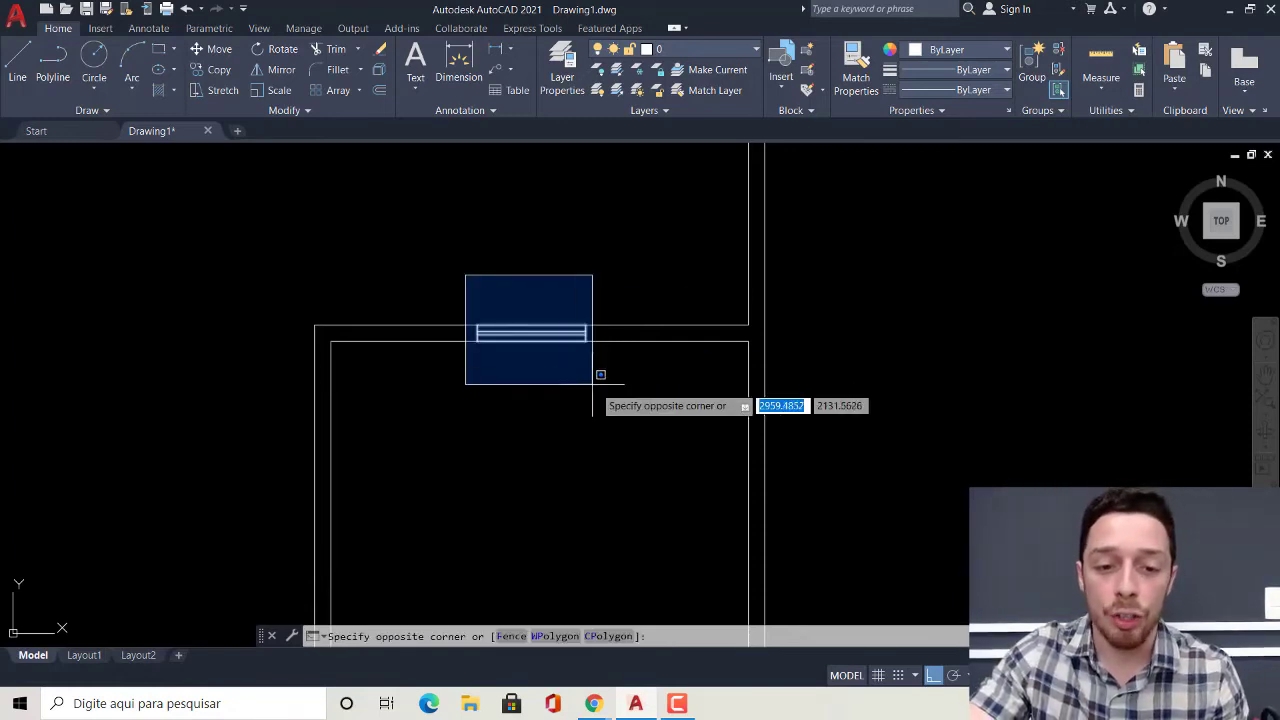
click(608, 382)
scroll(606, 390, down, 5)
scroll(604, 383, up, 4)
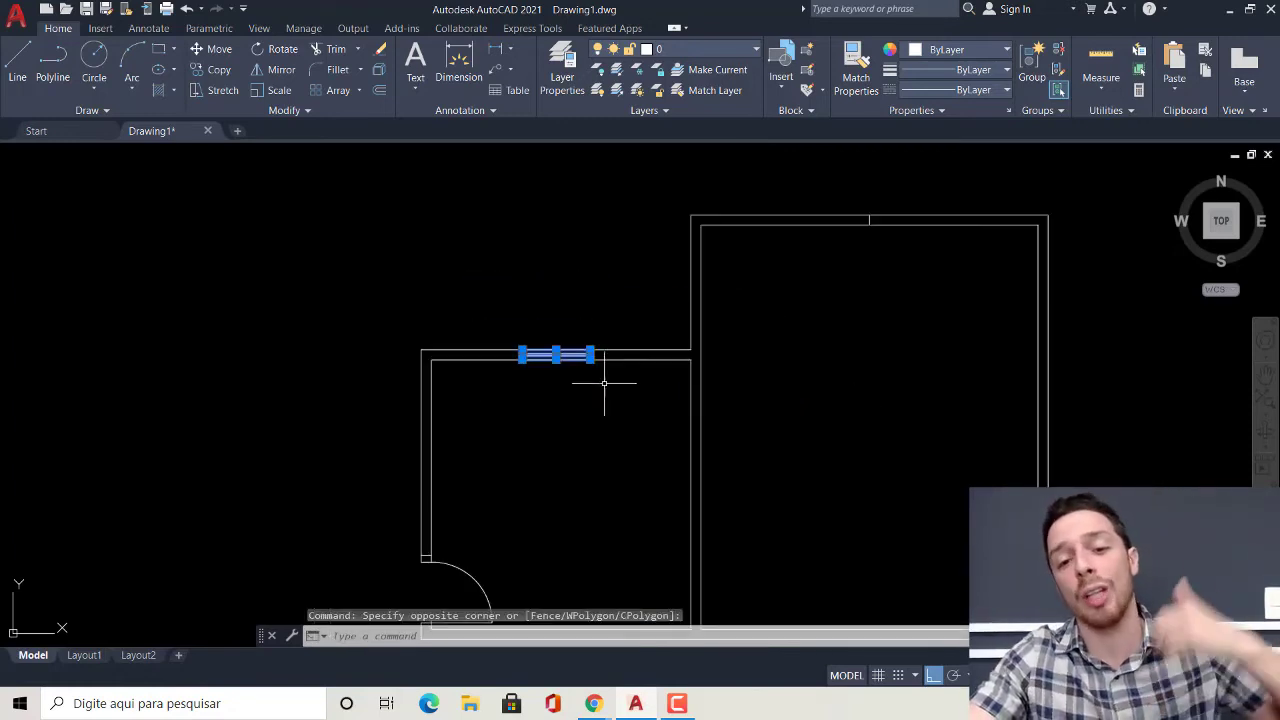
scroll(604, 389, up, 2)
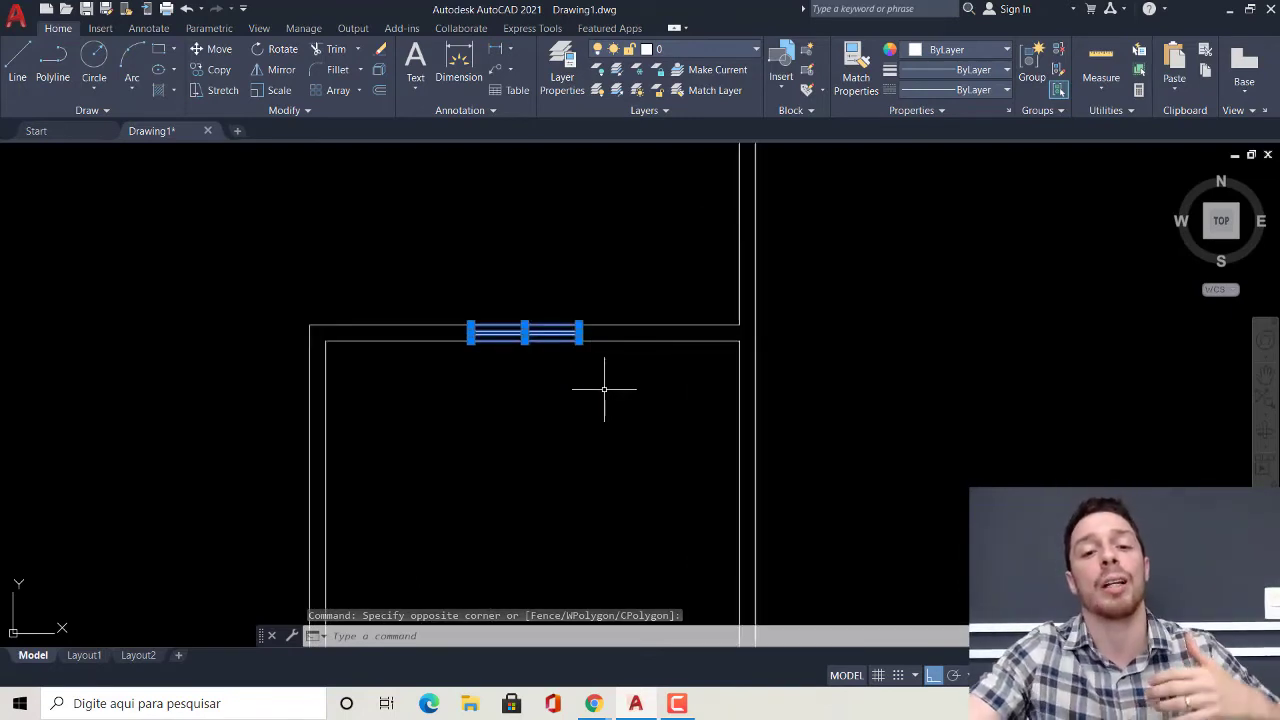
scroll(604, 389, up, 2)
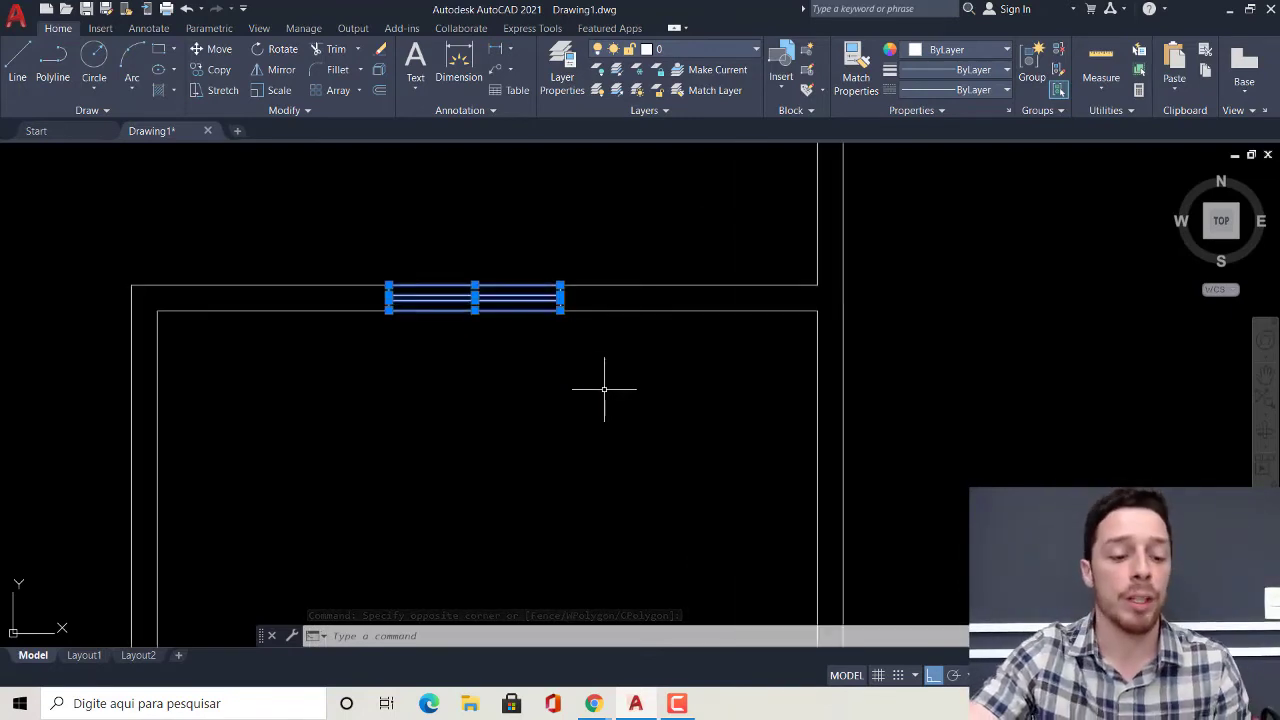
scroll(603, 386, down, 2)
scroll(591, 380, down, 2)
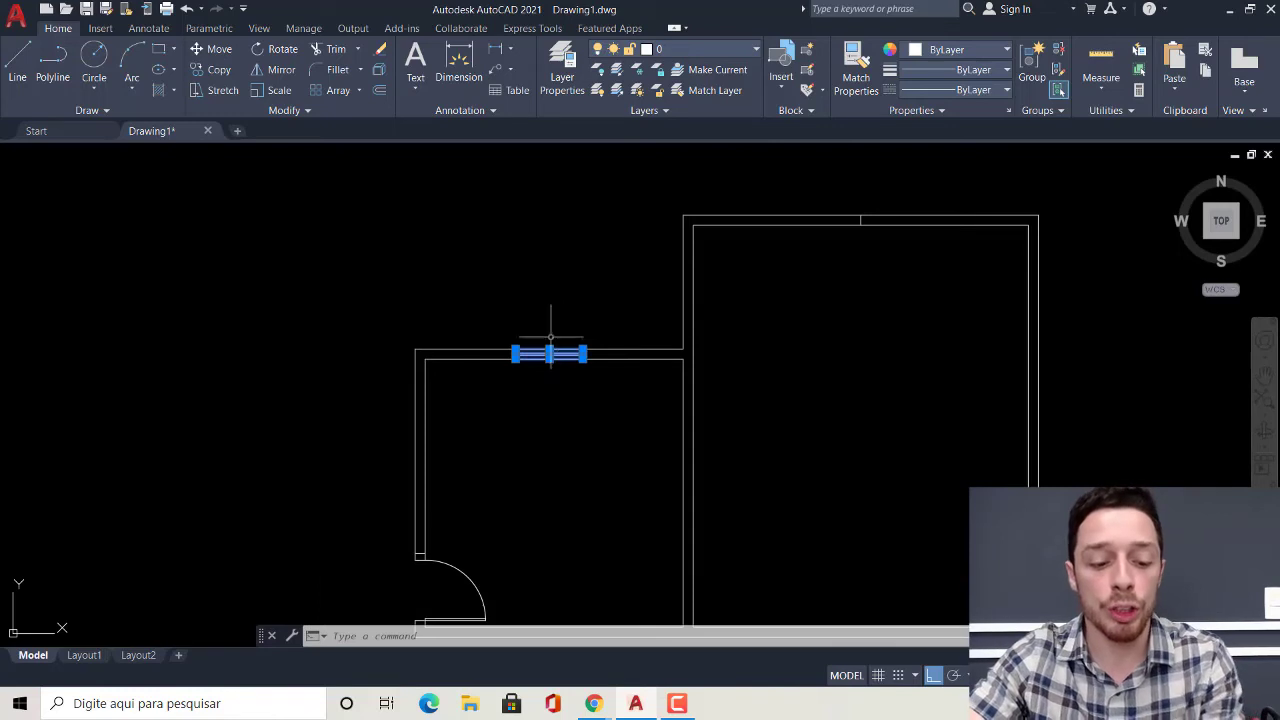
key(ctrl+shift+c)
scroll(551, 296, up, 2)
scroll(551, 296, up, 2)
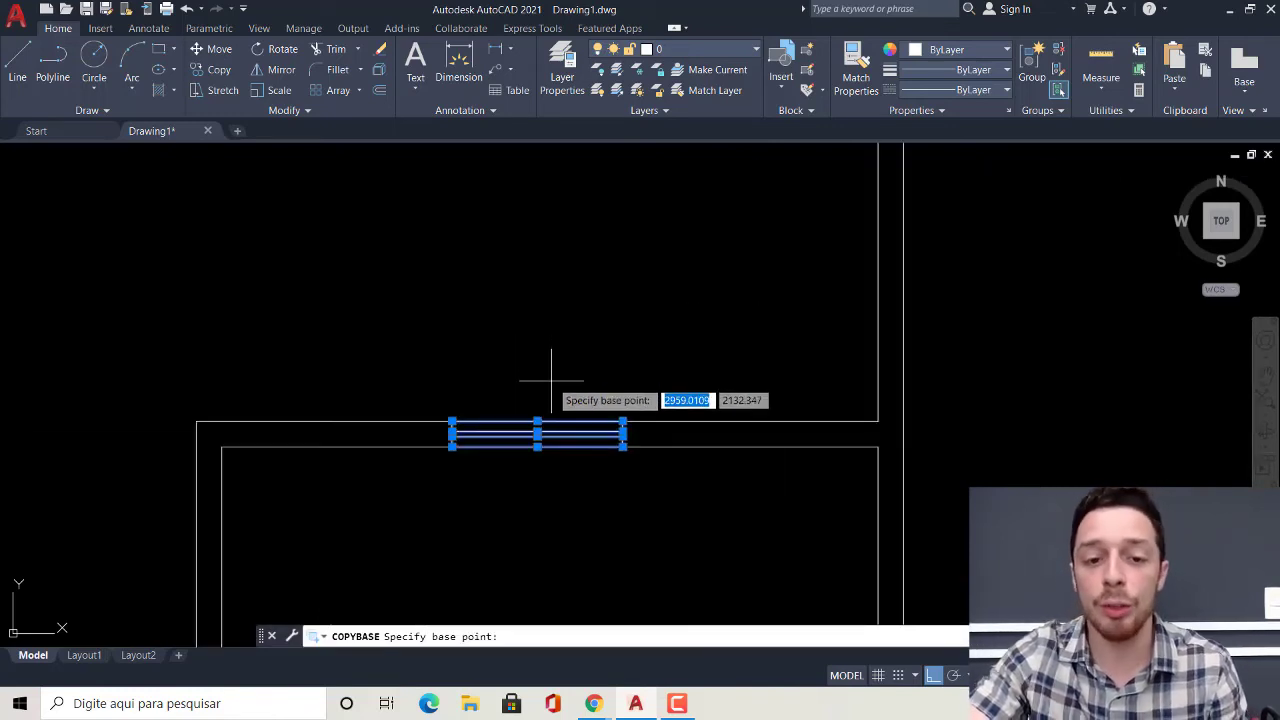
scroll(551, 380, up, 2)
click(527, 462)
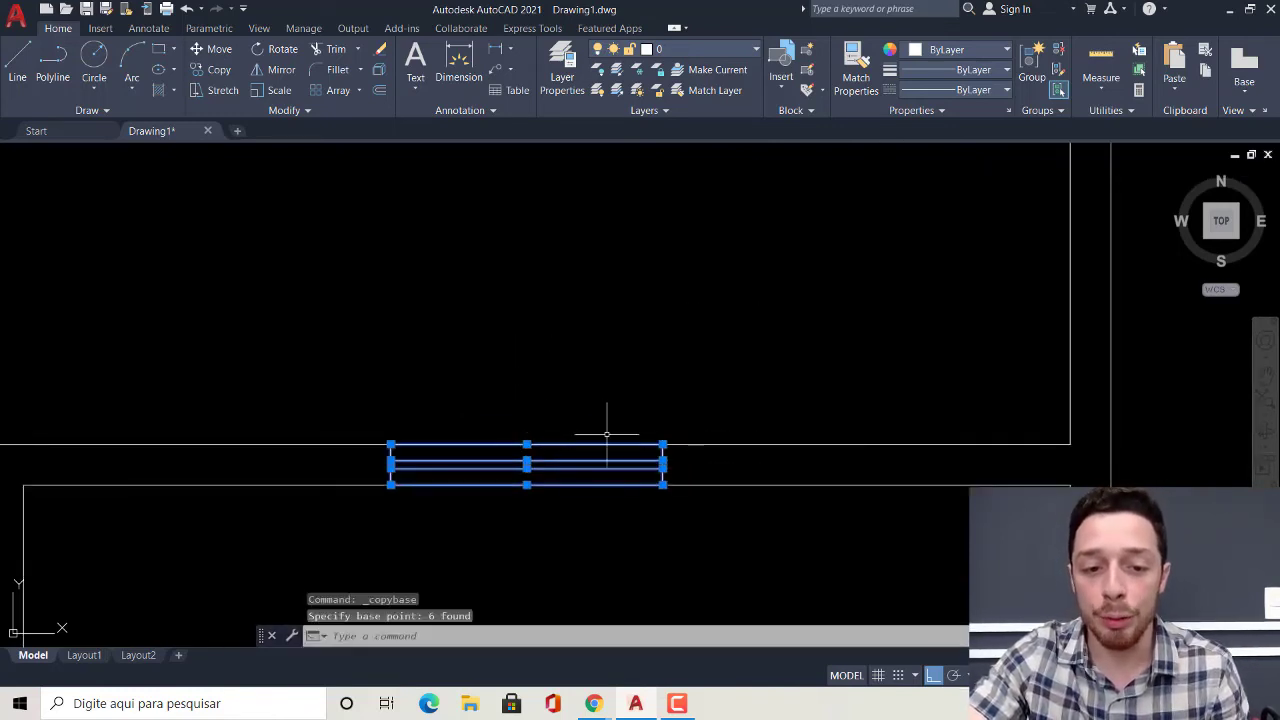
Paste the window as a block onto the right room's top wall and delete the stray marker line
scroll(608, 434, down, 8)
scroll(776, 365, up, 4)
key(ctrl+shift+v)
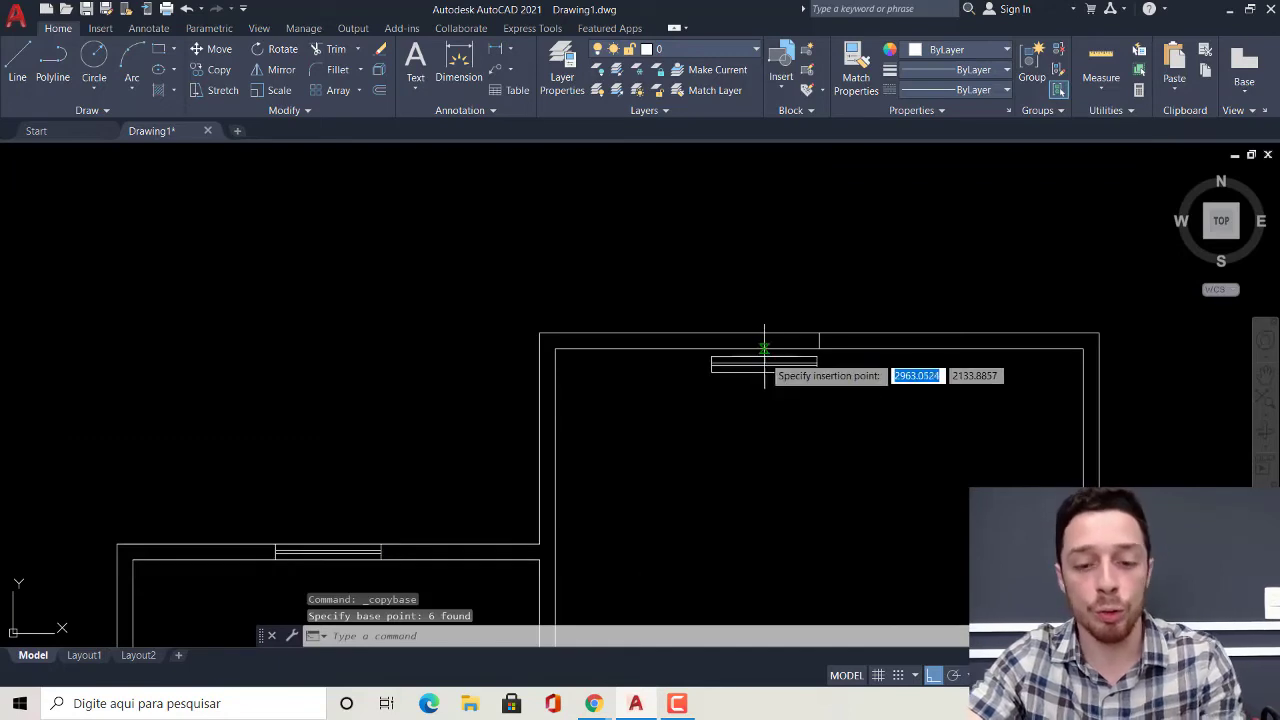
scroll(794, 371, up, 4)
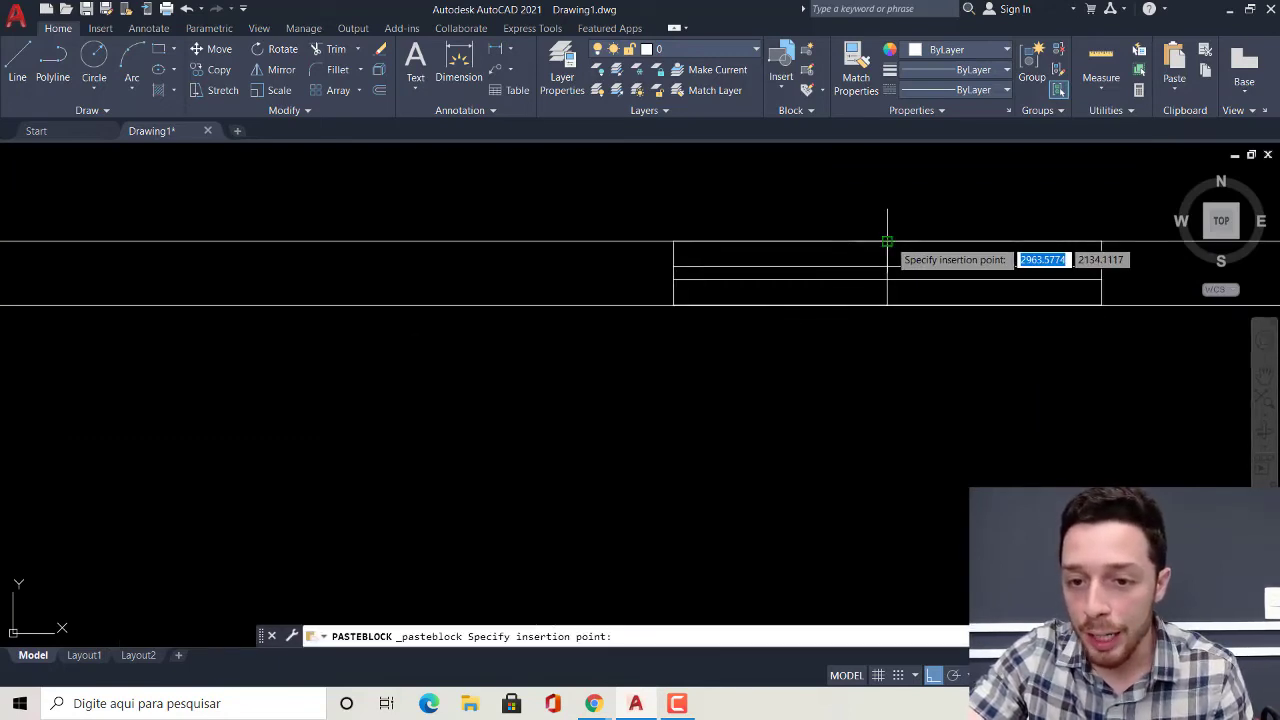
click(888, 241)
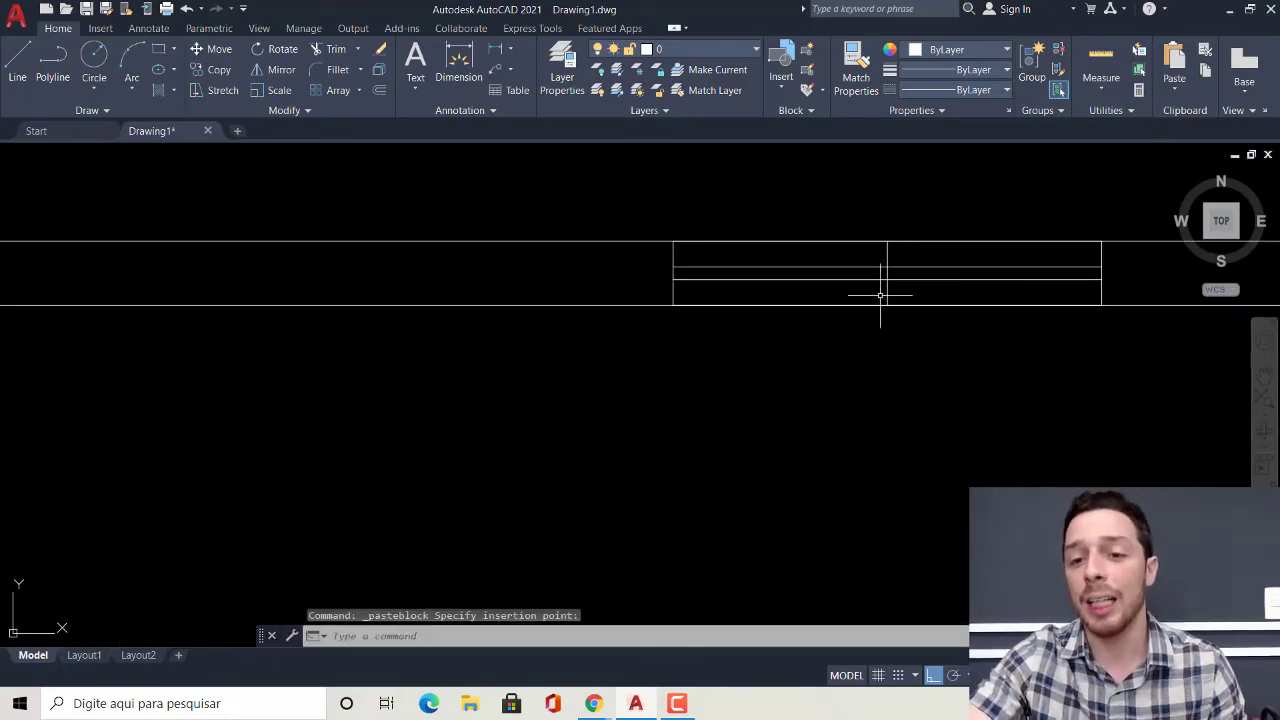
click(888, 253)
key(Delete)
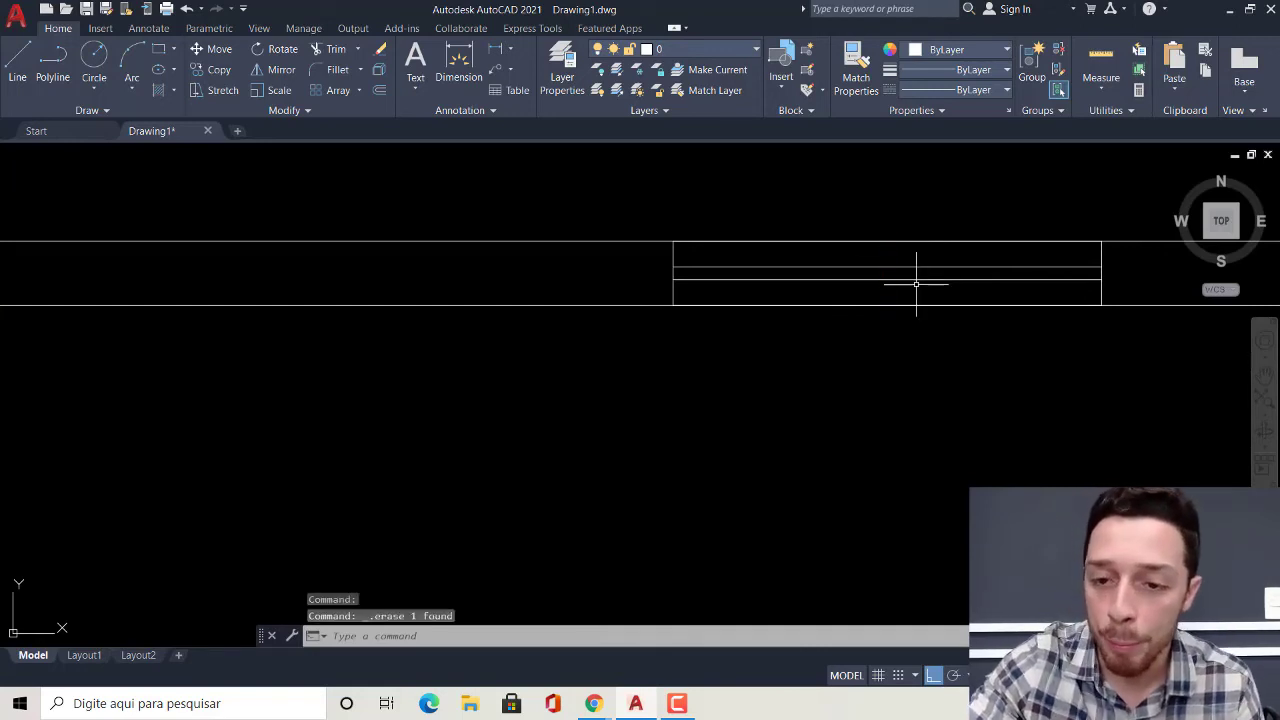
scroll(900, 268, down, 4)
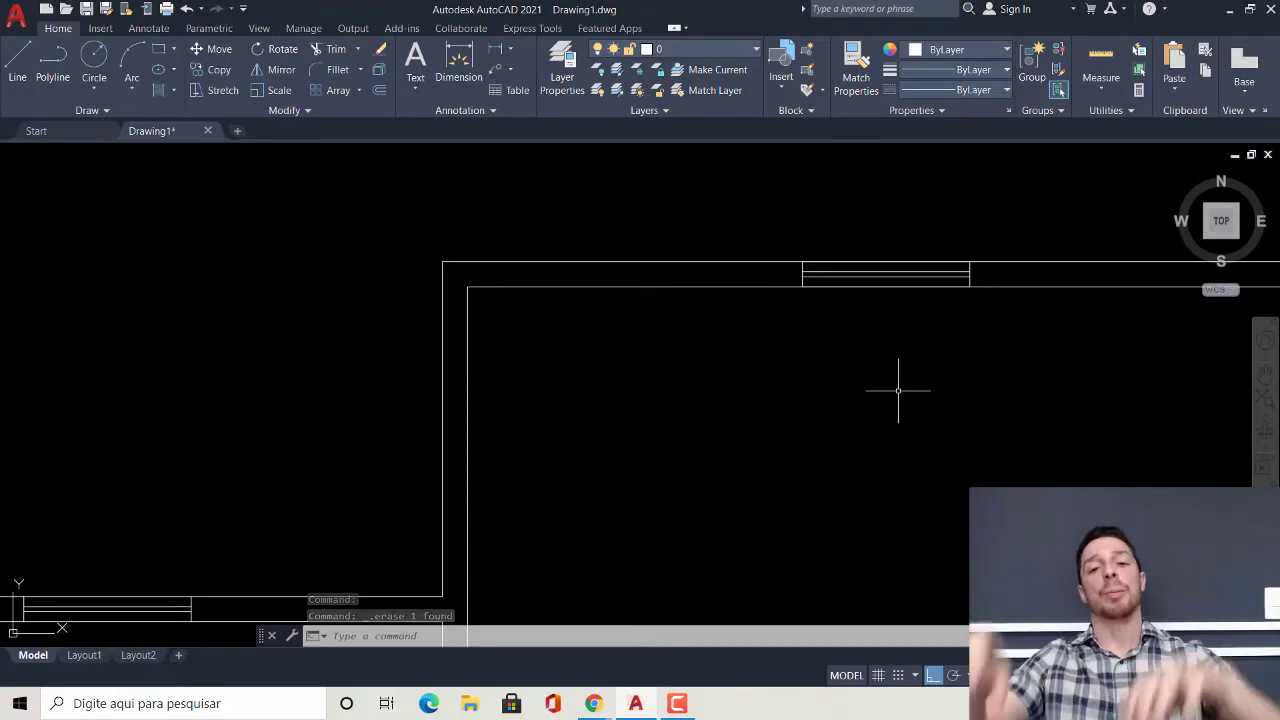
click(775, 91)
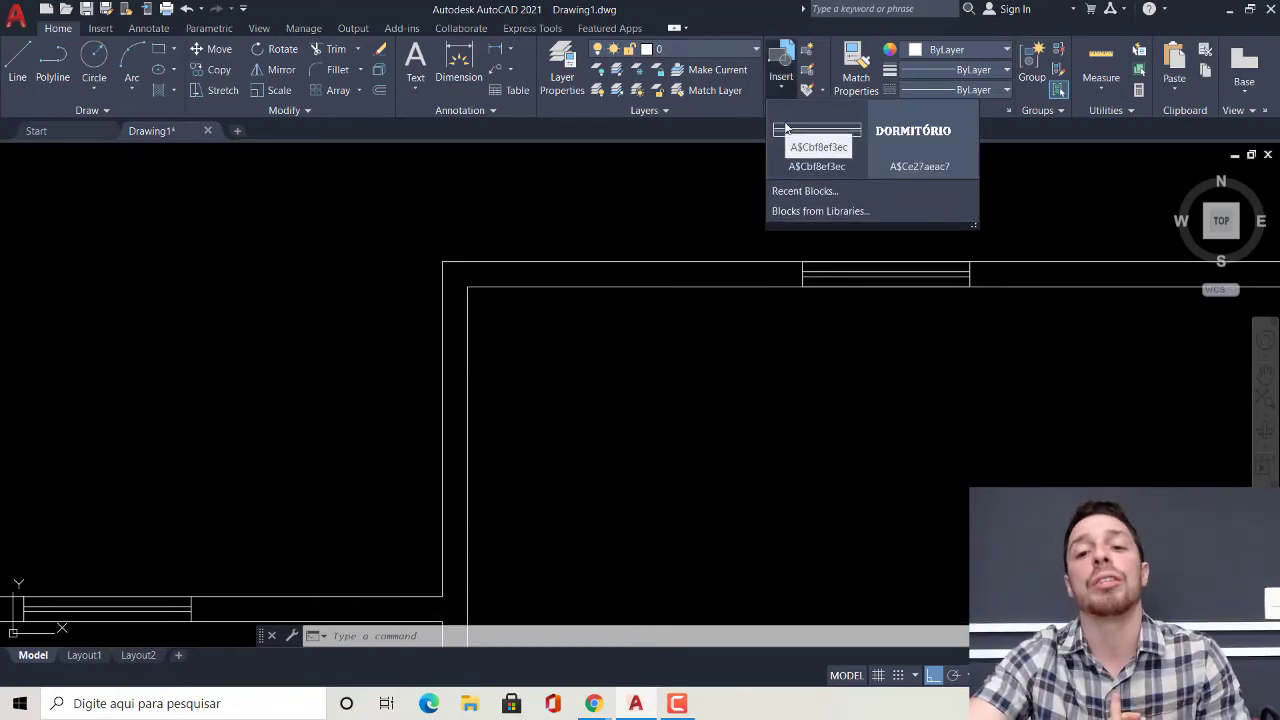
click(786, 127)
scroll(770, 230, down, 3)
scroll(731, 427, down, 2)
middle_drag(746, 477, 700, 357)
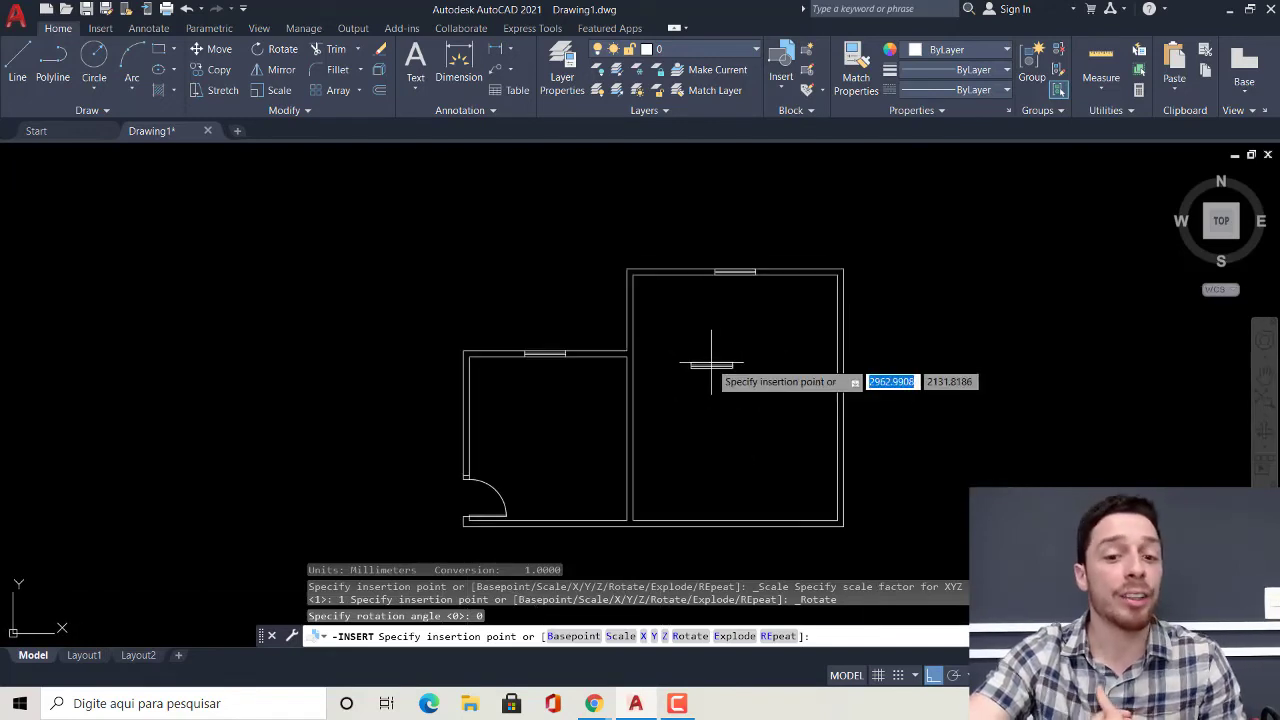
scroll(735, 375, up, 2)
key(Return)
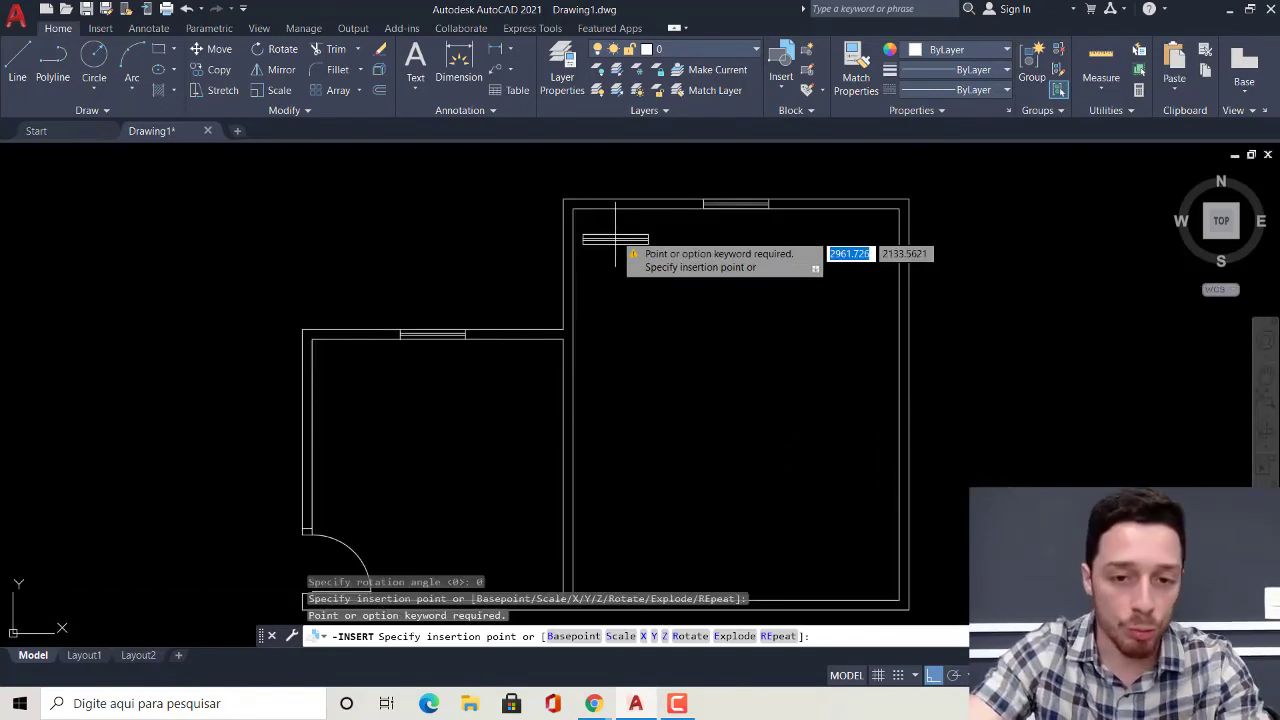
key(Escape)
key(Escape)
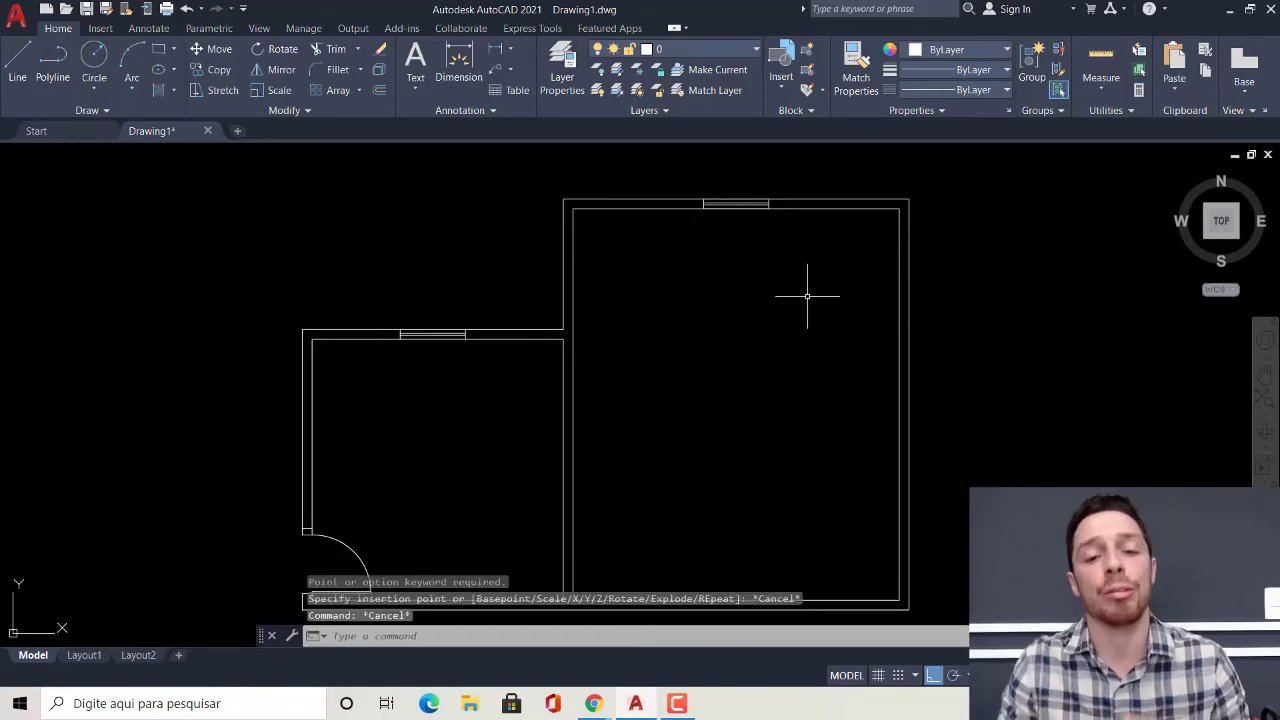